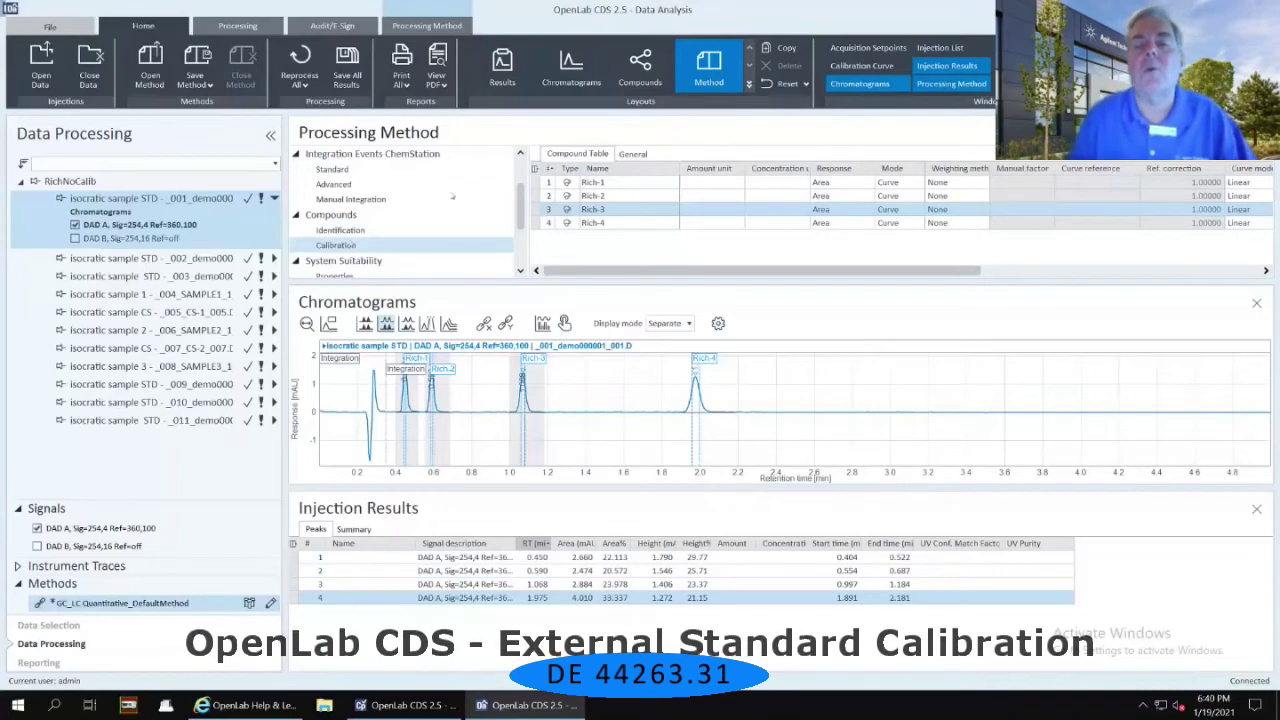
Set Rich-1's amount unit to mg/mL and fill it down to all compounds
{"action": "left_click", "coordinate": [718, 183]}
{"action": "left_click", "coordinate": [698, 183]}
{"action": "type", "text": "mg"}
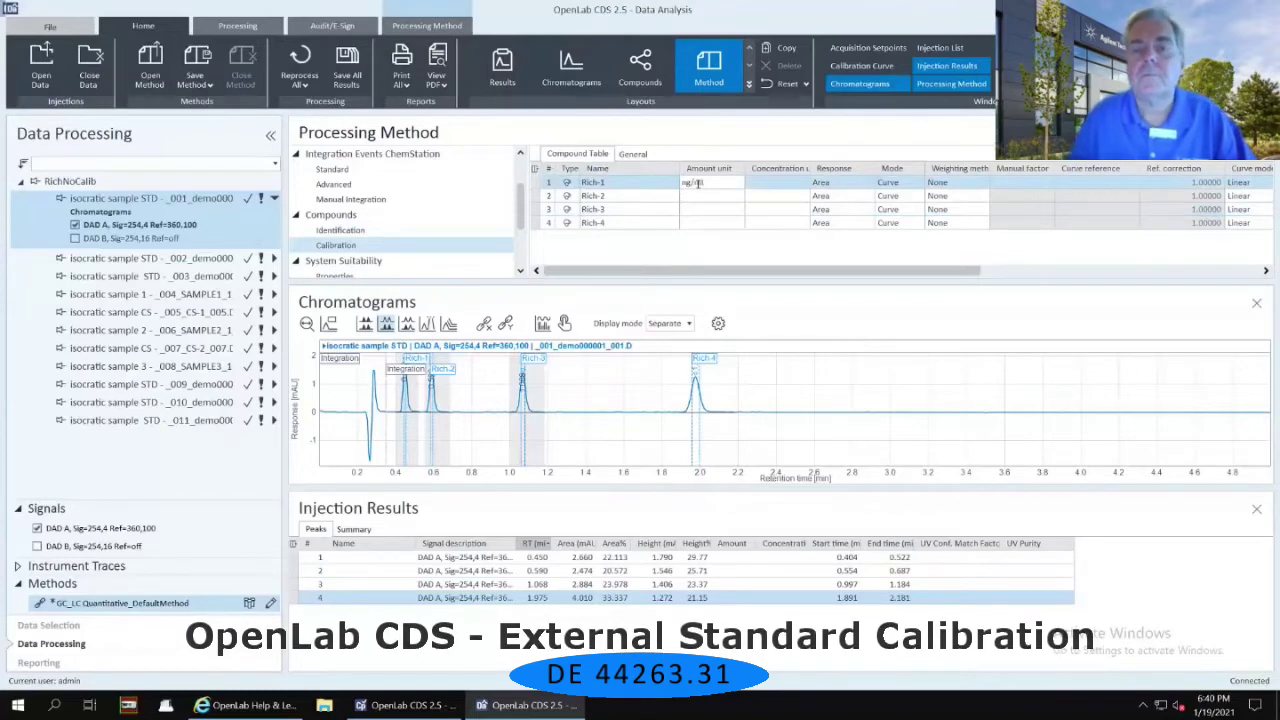
{"action": "type", "text": "/mL"}
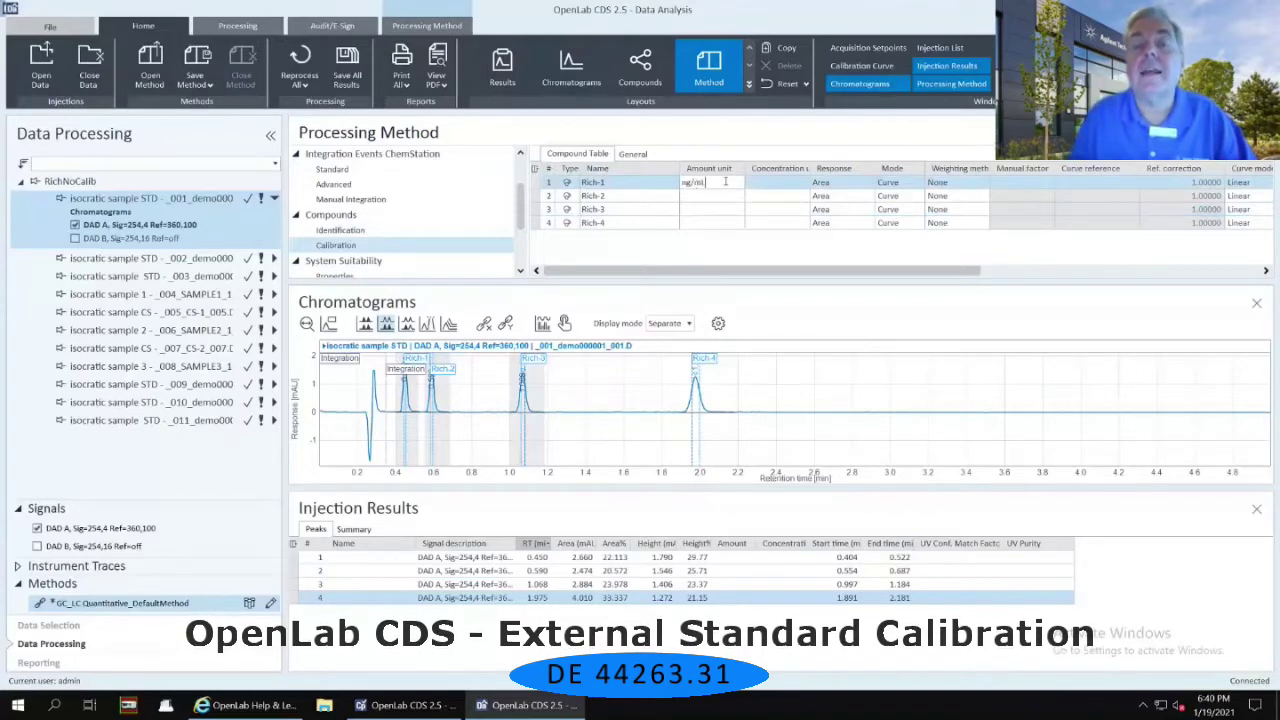
{"action": "left_click", "coordinate": [722, 197]}
{"action": "left_click", "coordinate": [718, 184]}
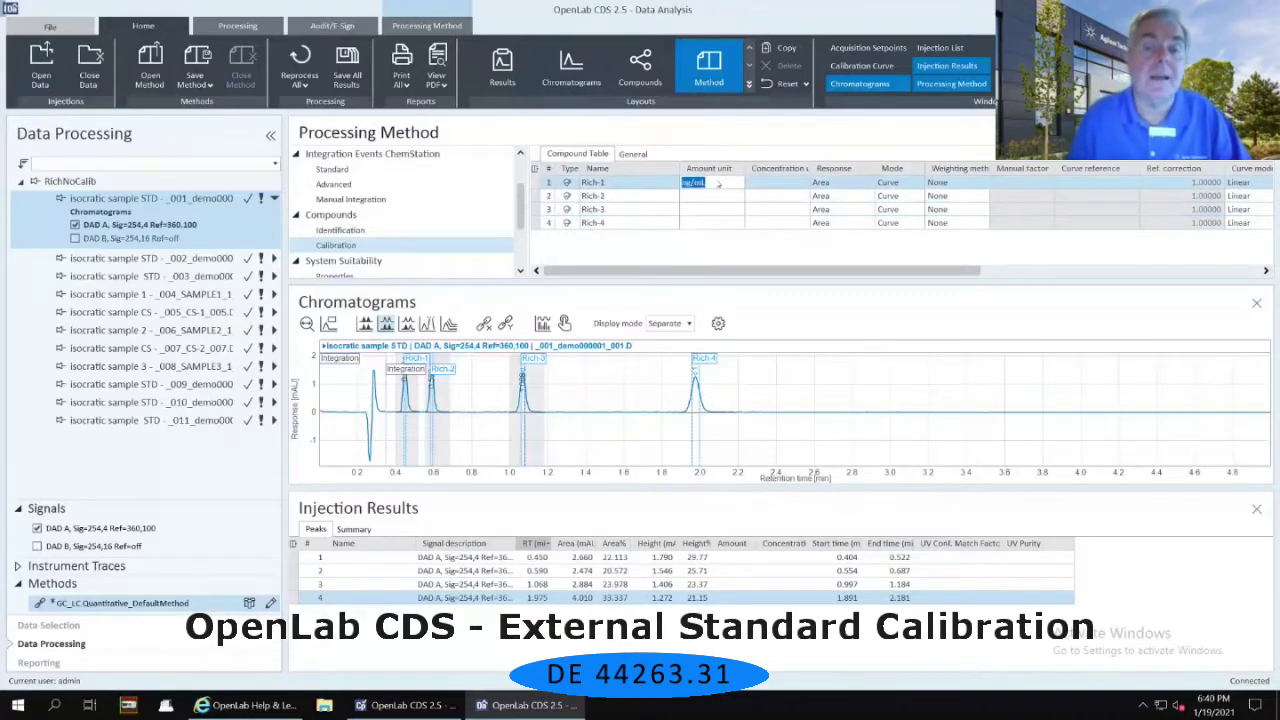
{"action": "right_click", "coordinate": [718, 184]}
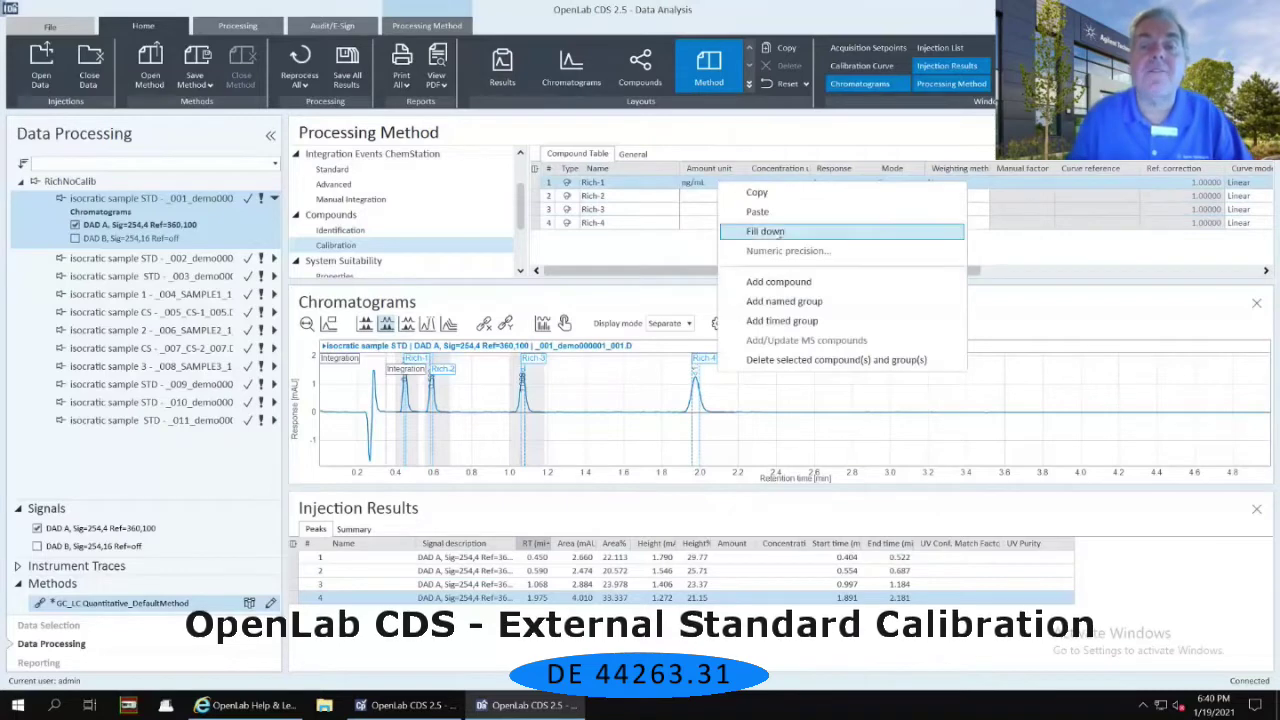
{"action": "left_click", "coordinate": [770, 231]}
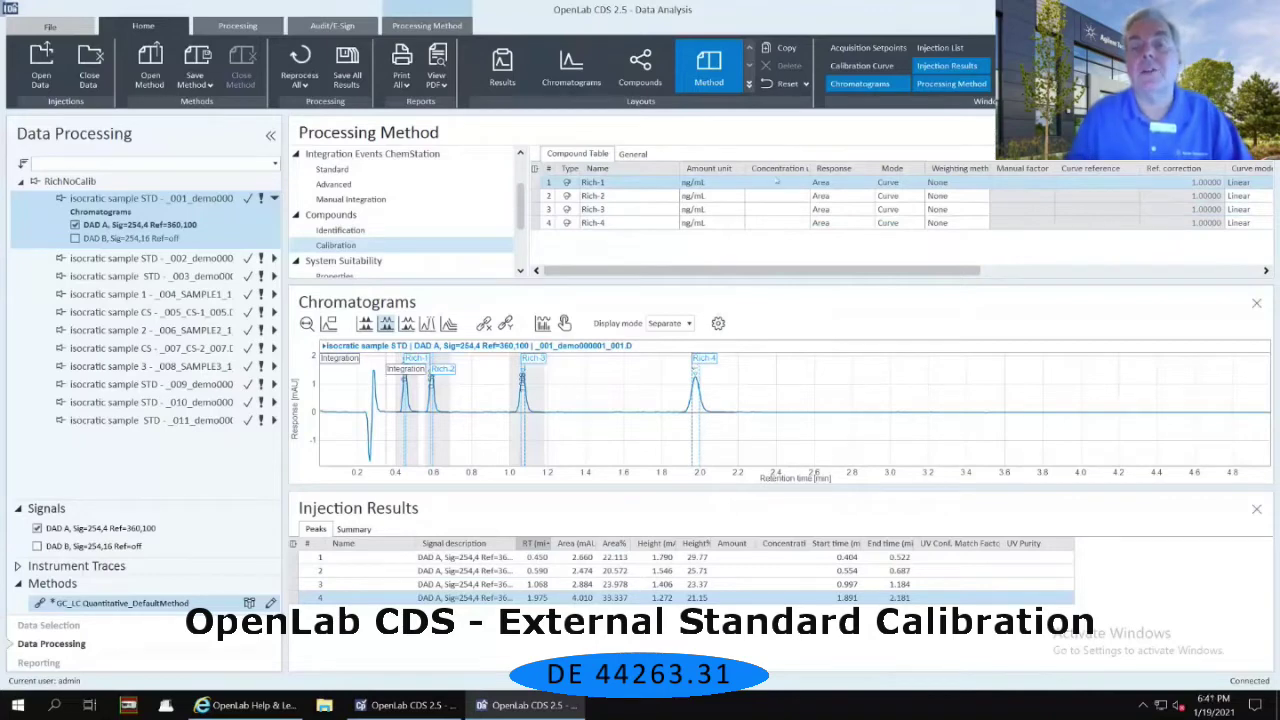
Set Rich-1's concentration unit to g/L and fill it down to all compounds
{"action": "left_click", "coordinate": [770, 181]}
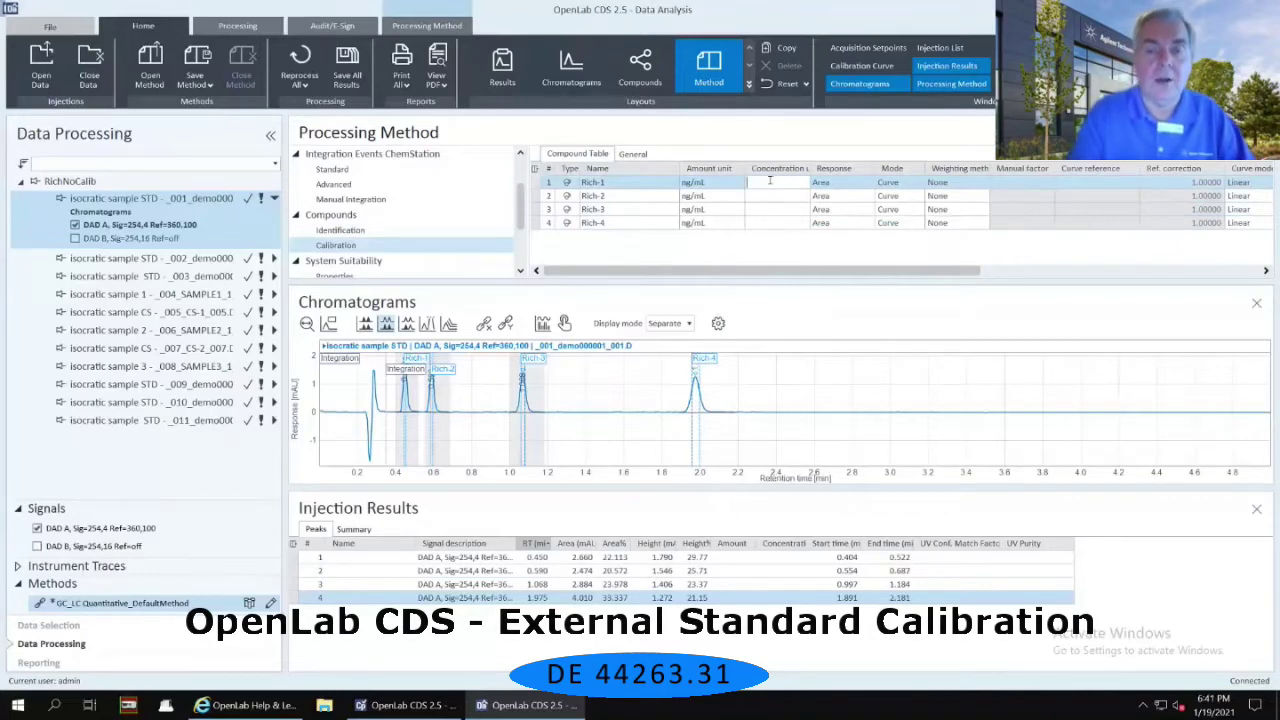
{"action": "type", "text": "g/L"}
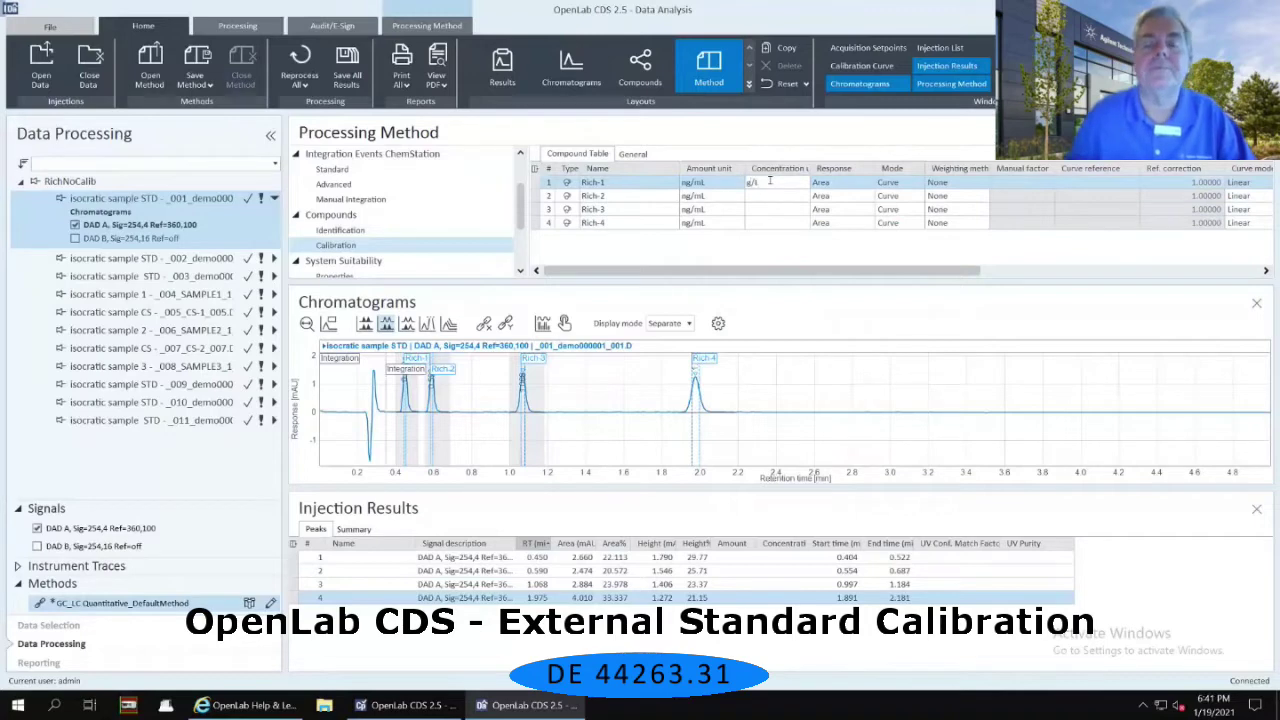
{"action": "key", "text": "Return"}
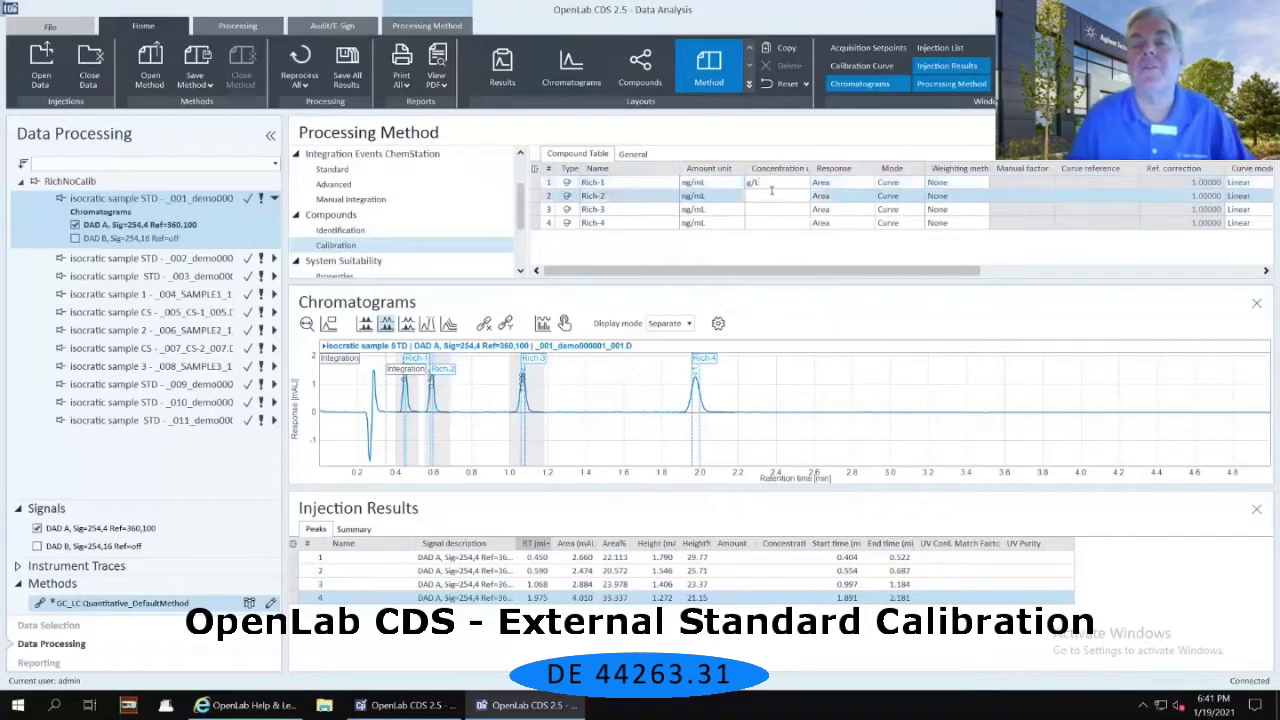
{"action": "right_click", "coordinate": [777, 183]}
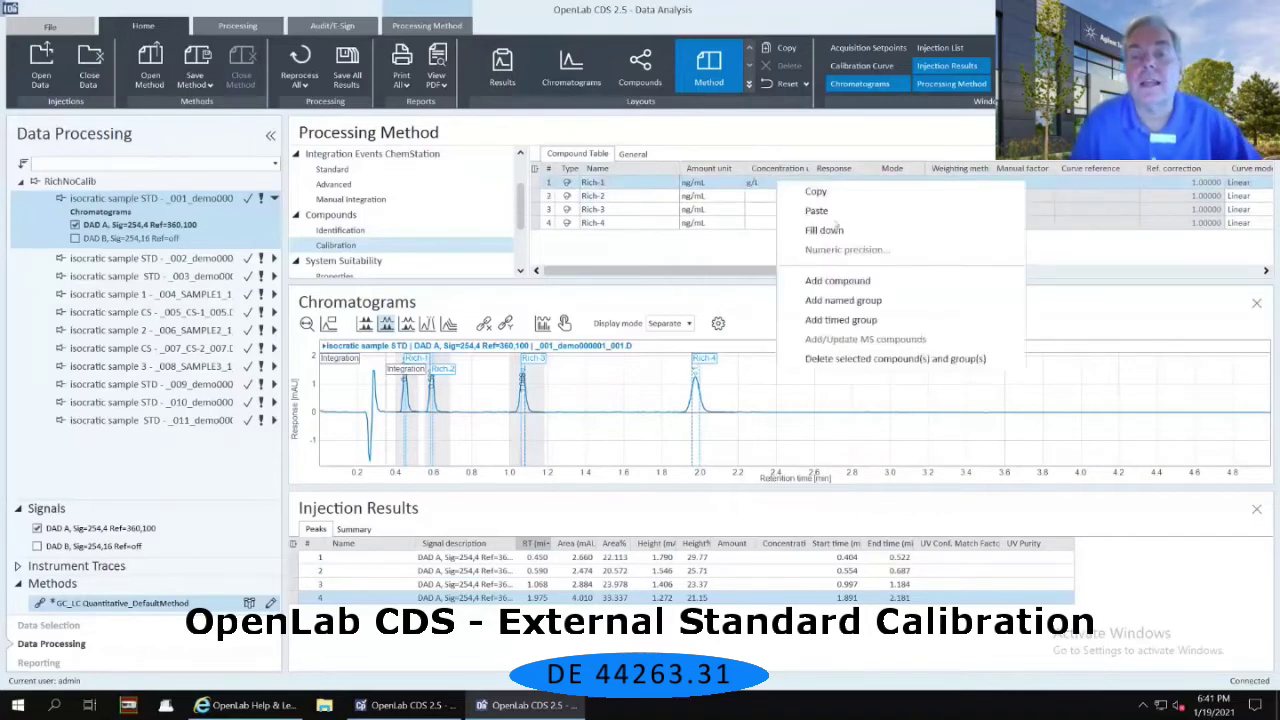
{"action": "left_click", "coordinate": [828, 232]}
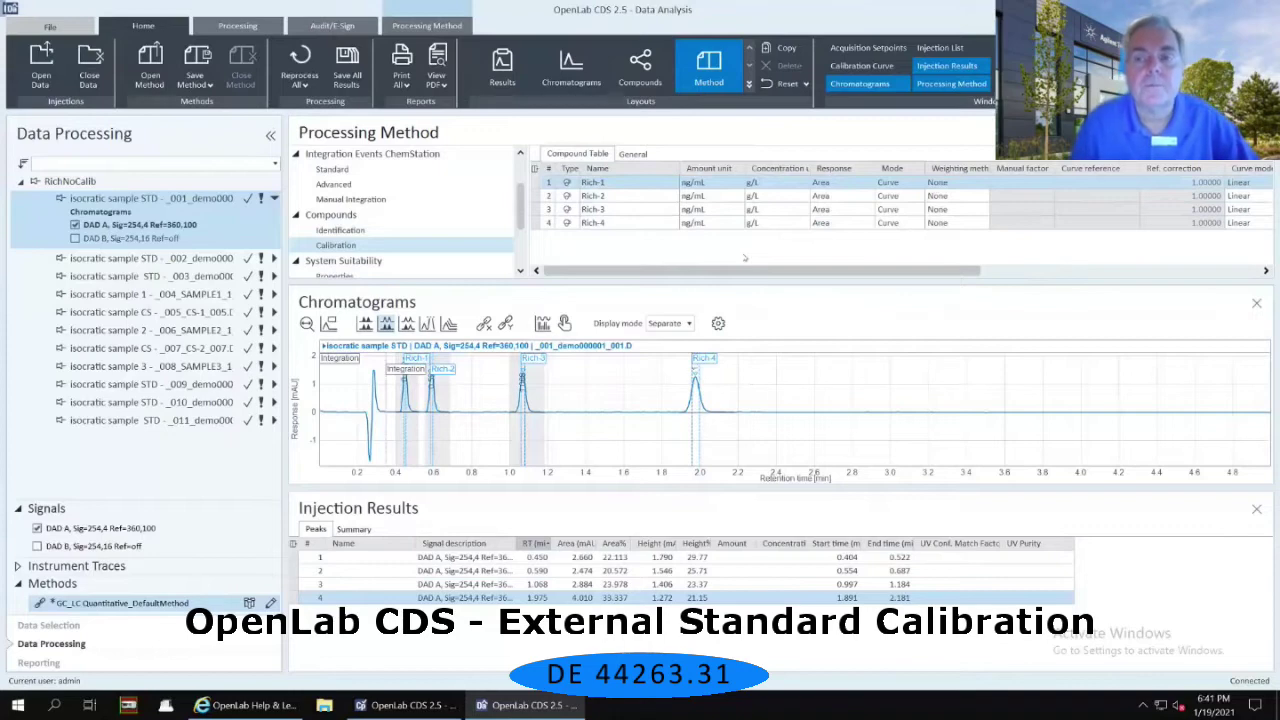
{"action": "mouse_move", "coordinate": [854, 271]}
{"action": "left_mouse_down"}
{"action": "mouse_move", "coordinate": [1097, 287]}
{"action": "mouse_move", "coordinate": [912, 264]}
{"action": "mouse_move", "coordinate": [1008, 263]}
{"action": "mouse_move", "coordinate": [856, 281]}
{"action": "left_mouse_up"}
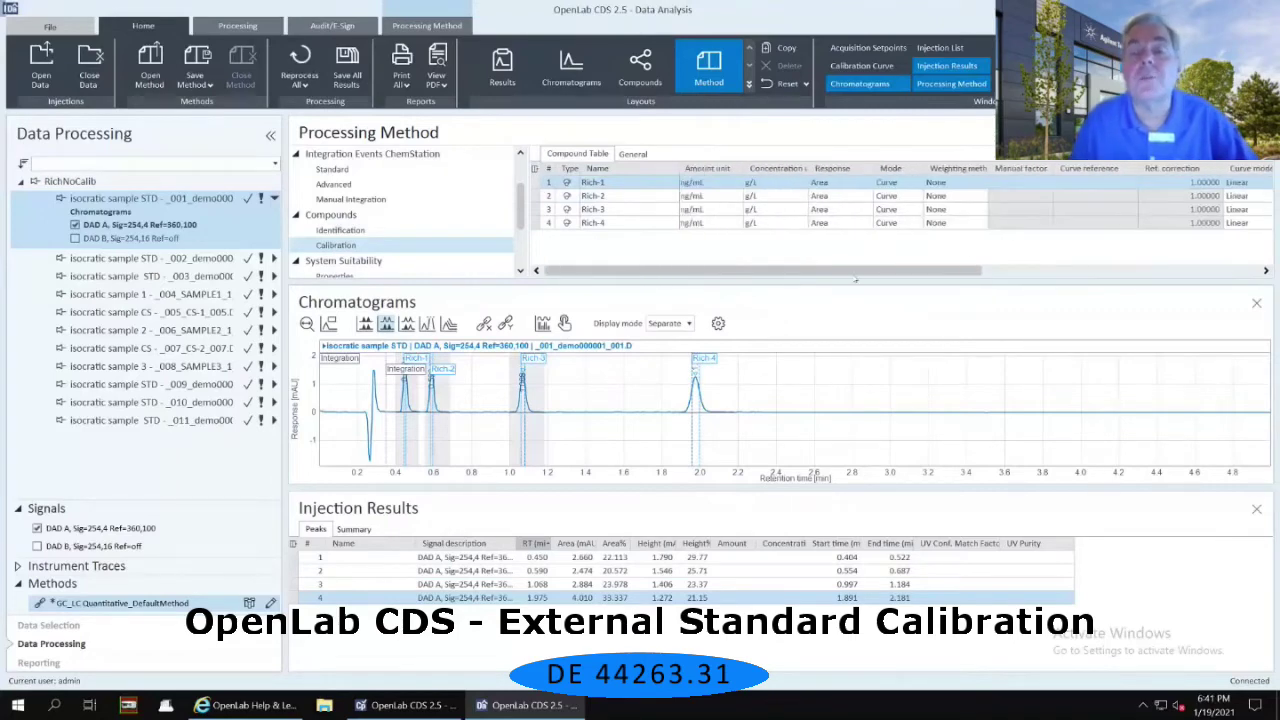
{"action": "left_click_drag", "start_coordinate": [856, 281], "coordinate": [1022, 280]}
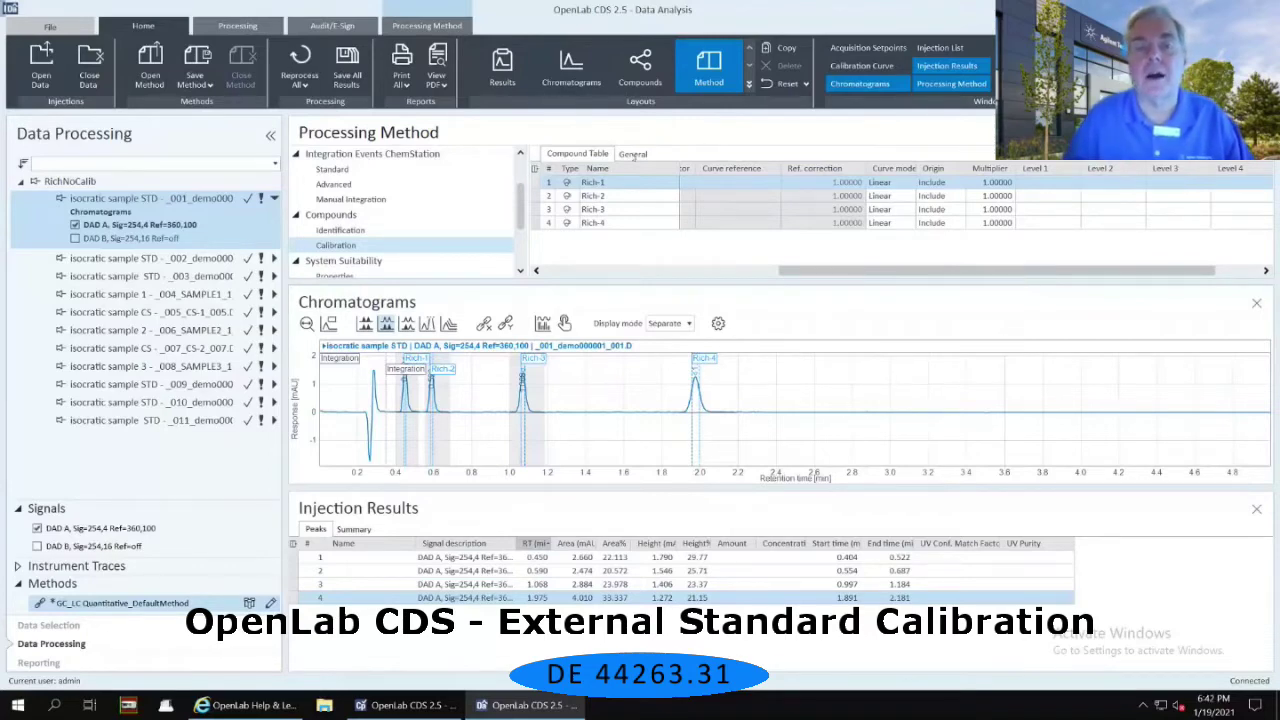
In the General calibration settings, change Number of levels to 3
{"action": "left_click", "coordinate": [632, 154]}
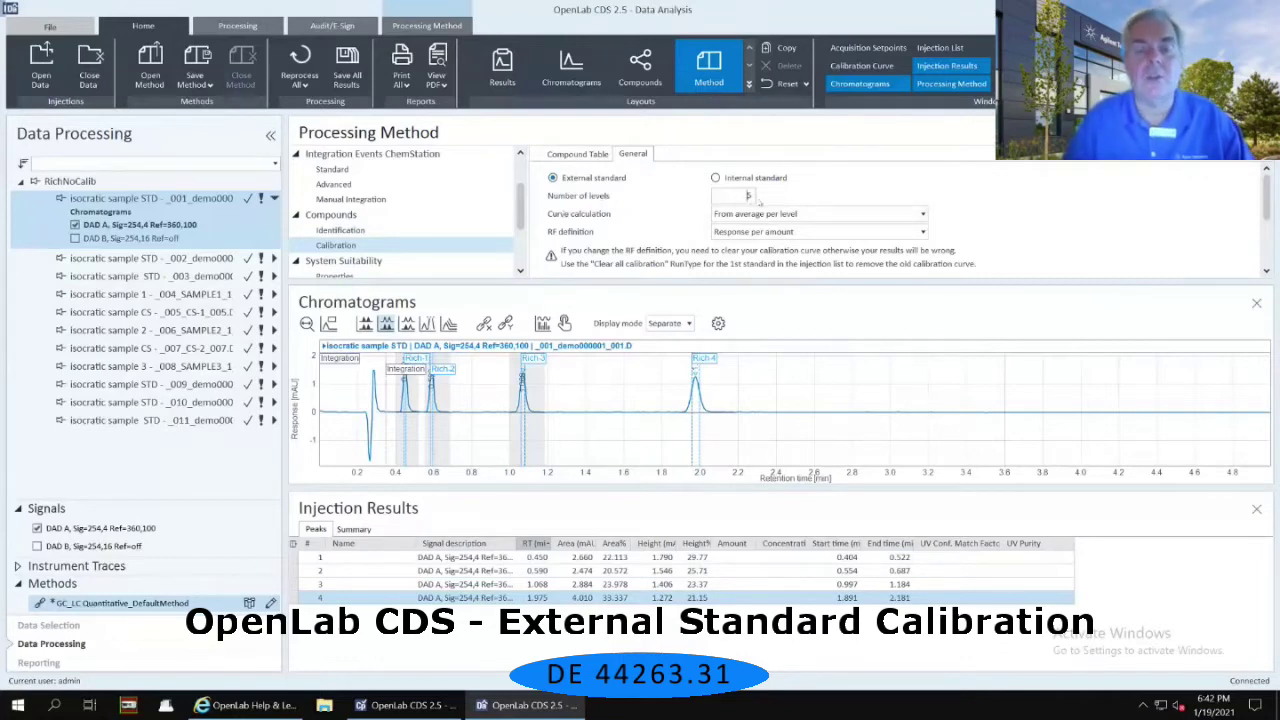
{"action": "type", "text": "3"}
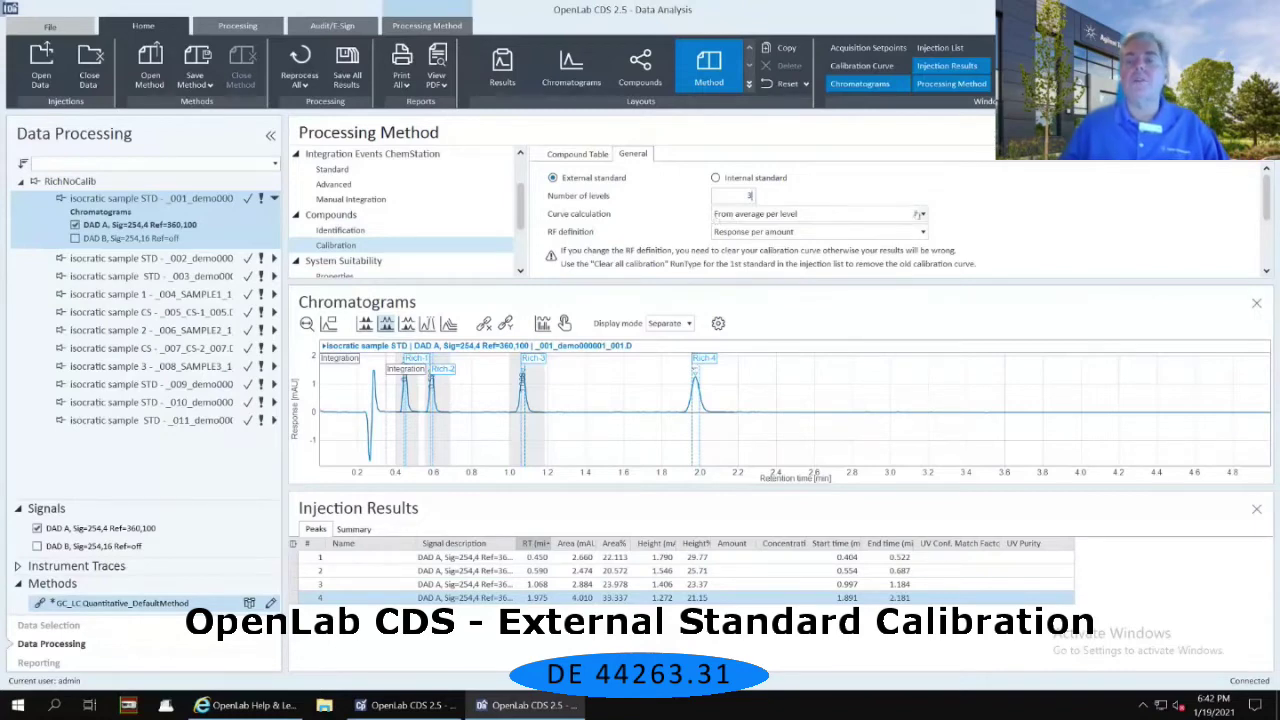
{"action": "left_click", "coordinate": [922, 215]}
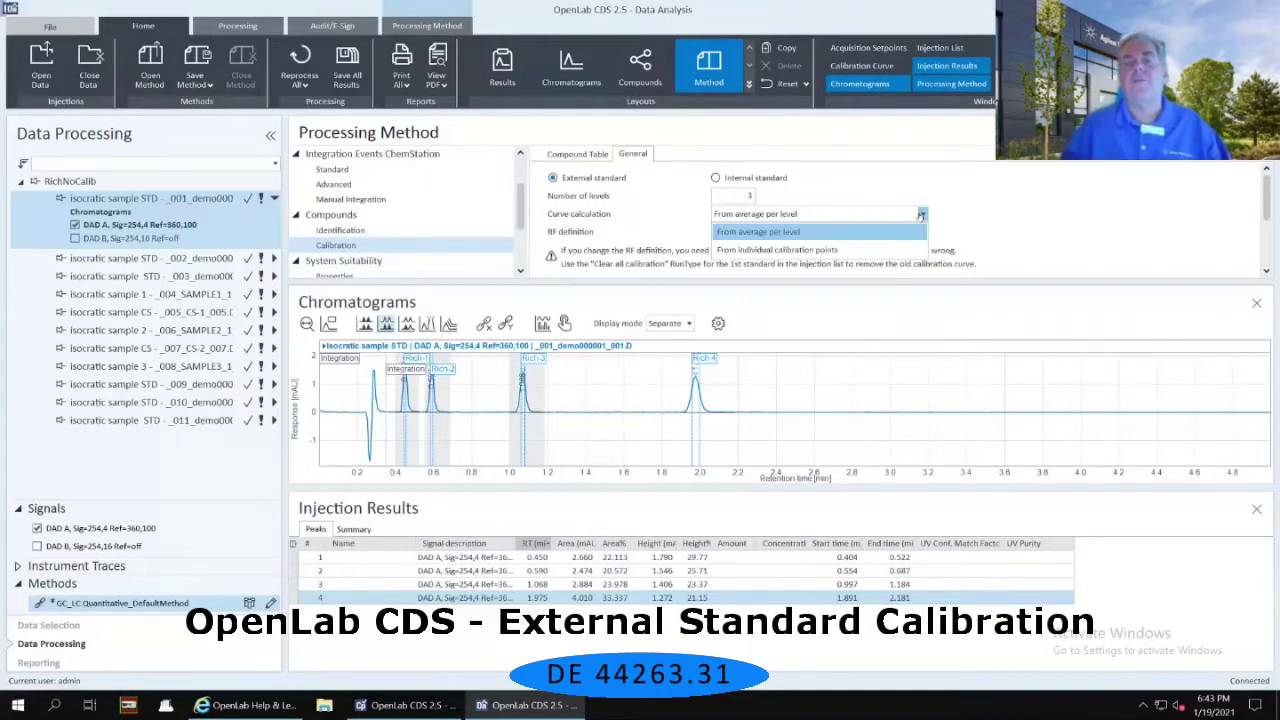
Calculate curves from individual calibration points, keeping Response per amount as RF definition
{"action": "left_click", "coordinate": [800, 250]}
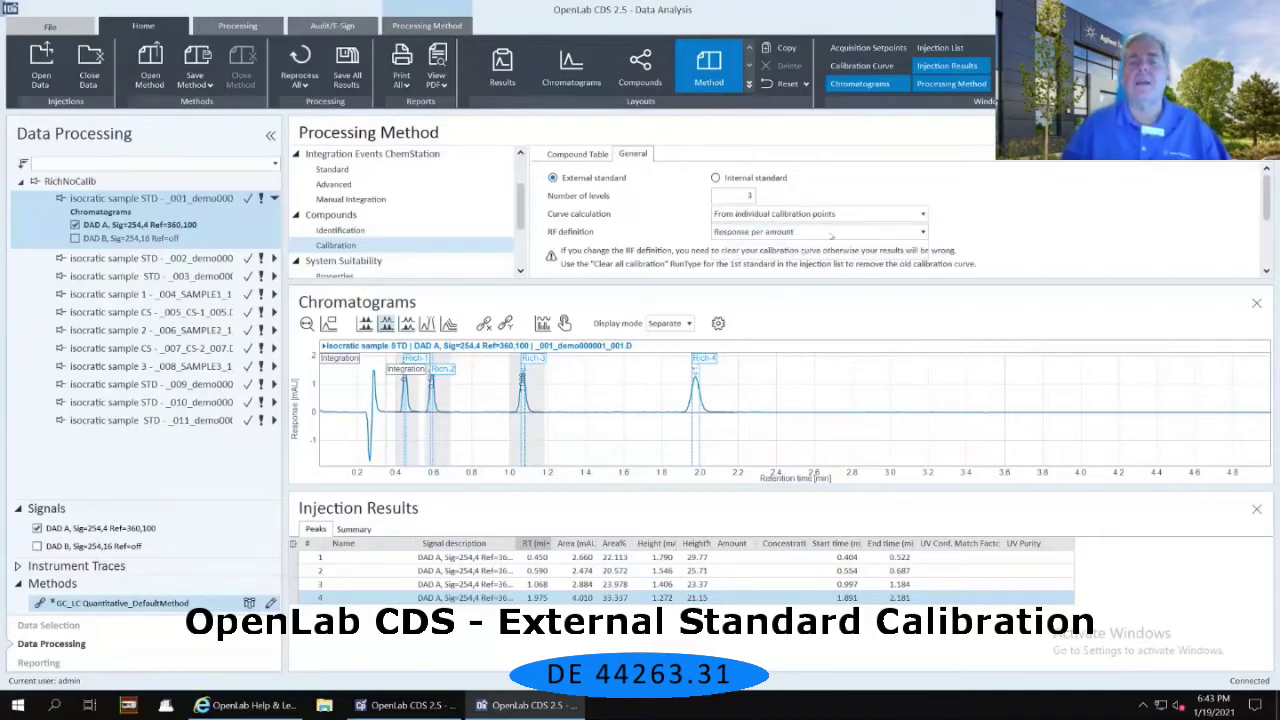
{"action": "left_click", "coordinate": [922, 232]}
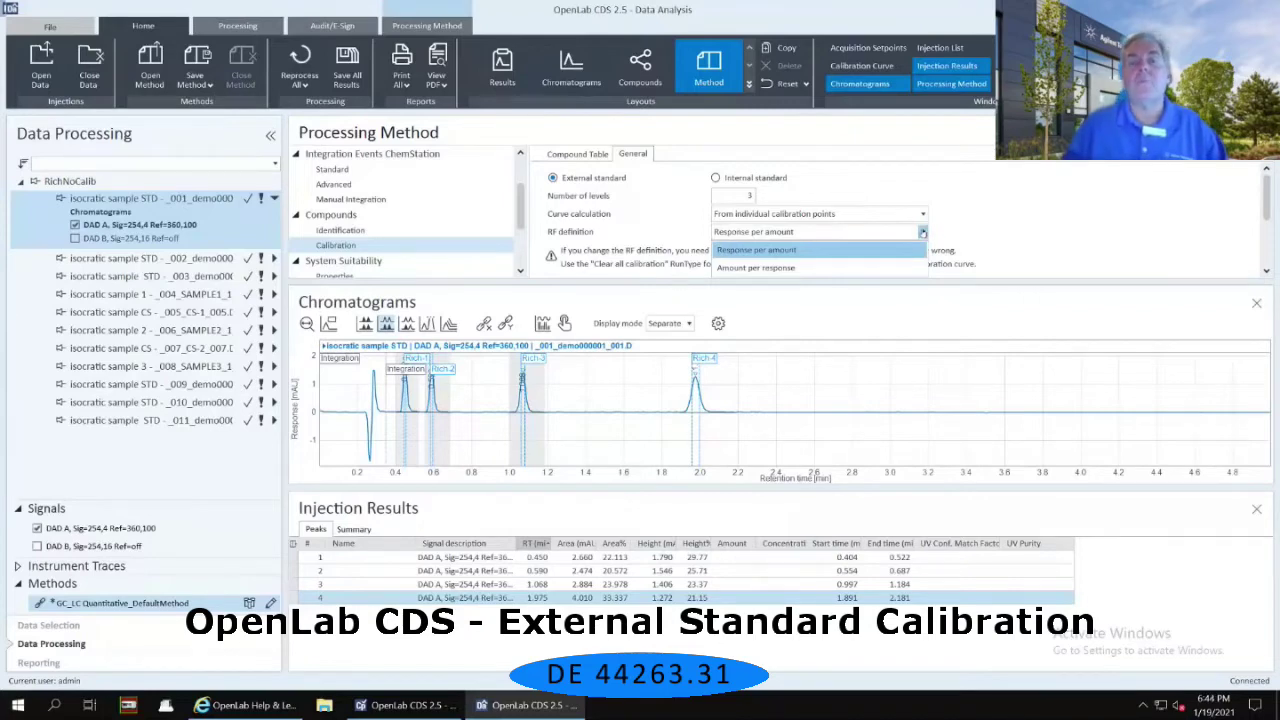
{"action": "left_click", "coordinate": [820, 249]}
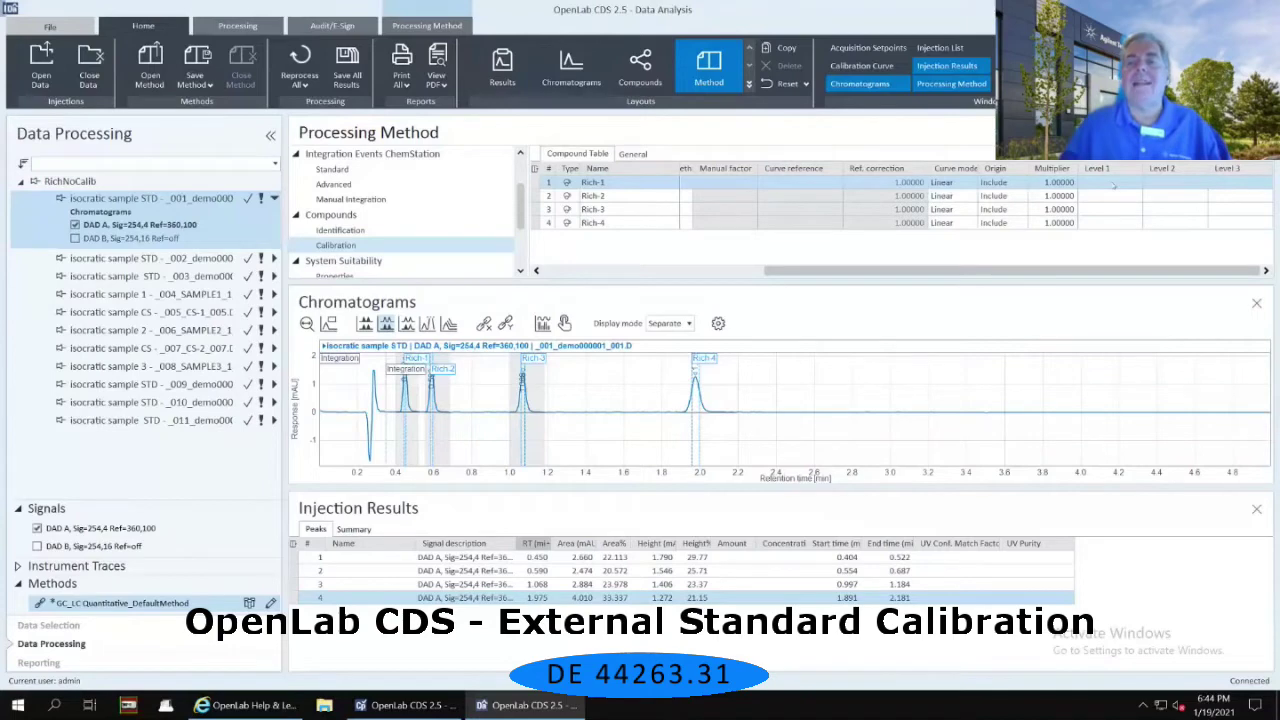
Enter Level 1 amounts 1, 2, 3 and 4 for Rich-1 through Rich-4
{"action": "scroll", "coordinate": [1113, 185], "scroll_direction": "left", "scroll_amount": 5}
{"action": "scroll", "coordinate": [1036, 261], "scroll_direction": "right", "scroll_amount": 5}
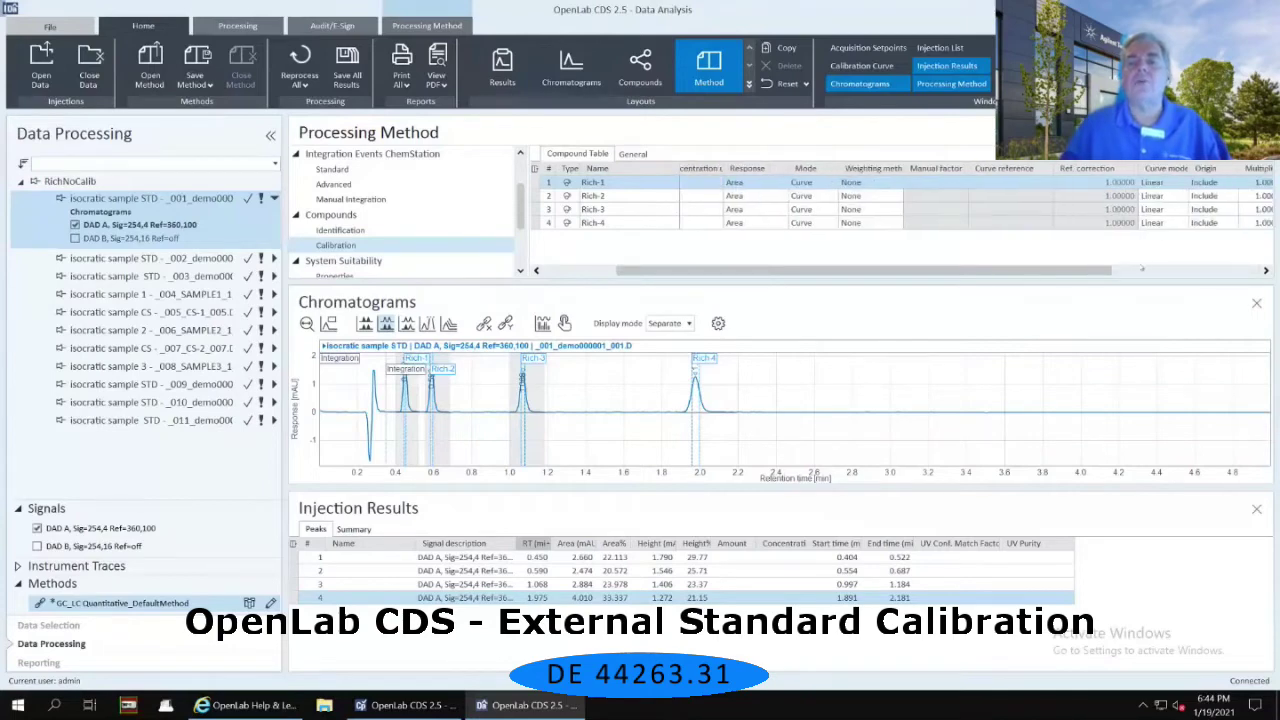
{"action": "left_click", "coordinate": [1110, 183]}
{"action": "left_click", "coordinate": [1105, 183]}
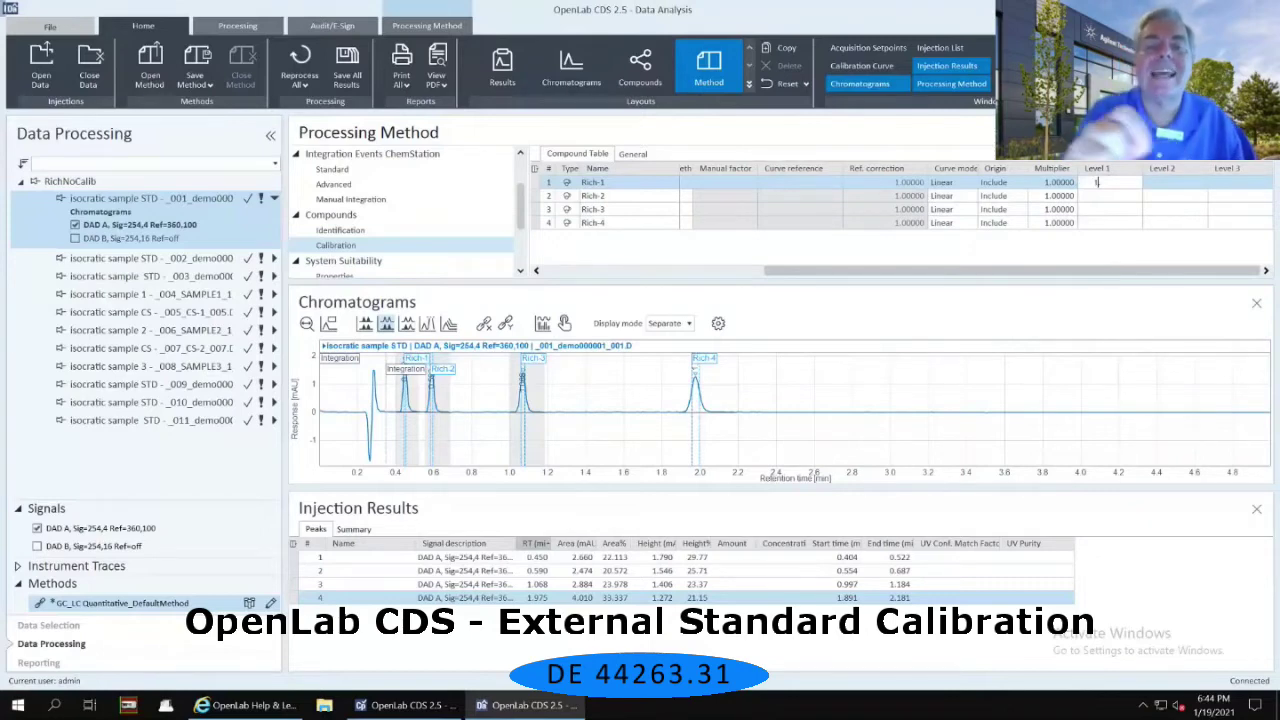
{"action": "left_click", "coordinate": [1098, 196]}
{"action": "left_click", "coordinate": [1098, 196]}
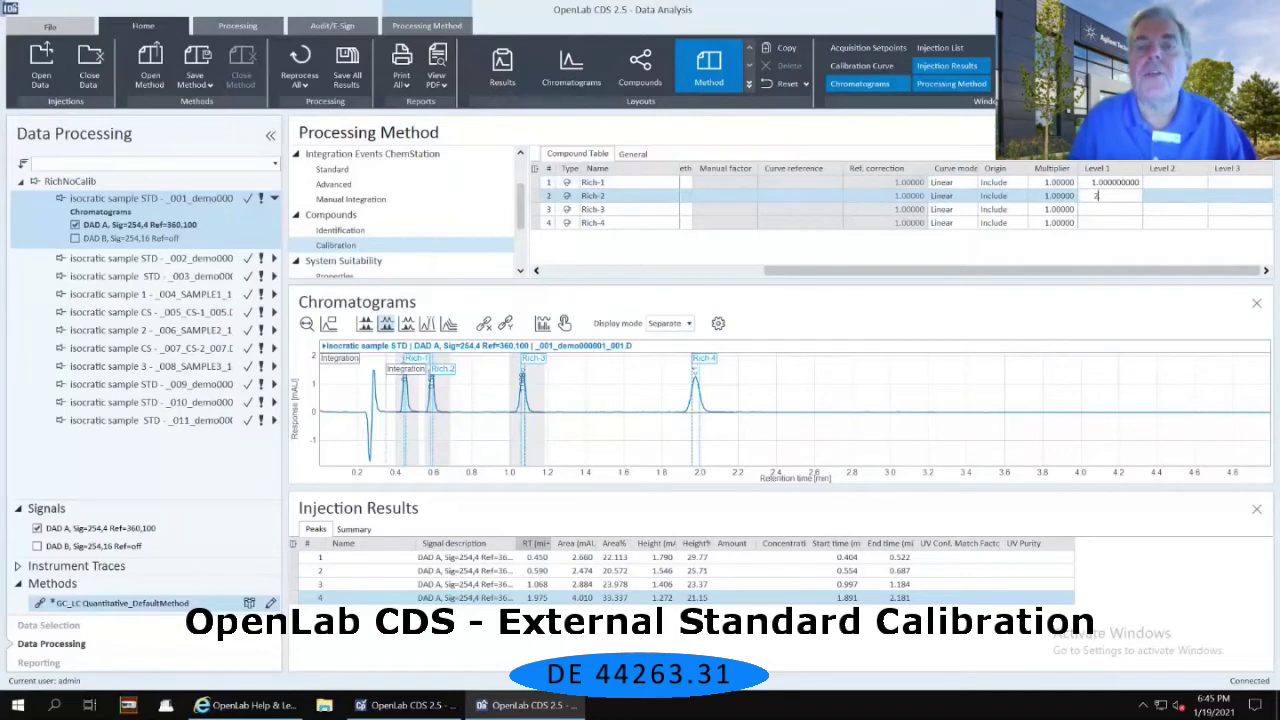
{"action": "left_click", "coordinate": [1101, 211]}
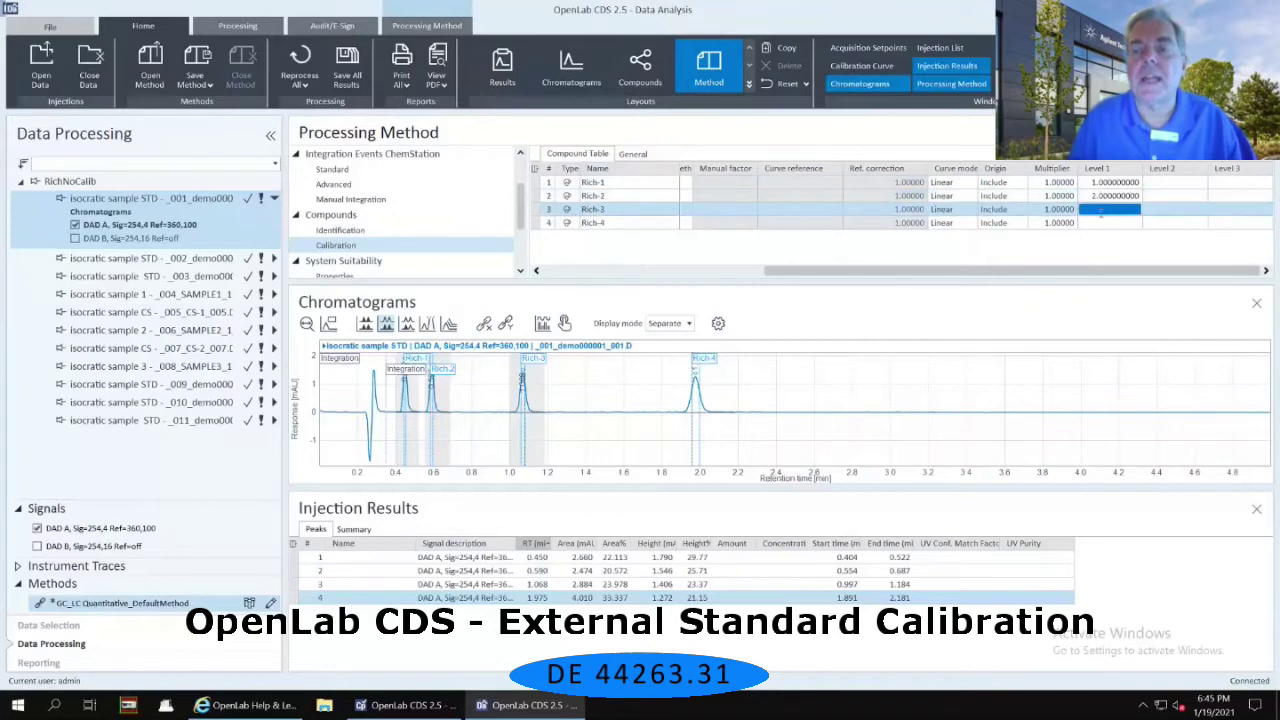
{"action": "left_click", "coordinate": [1101, 209]}
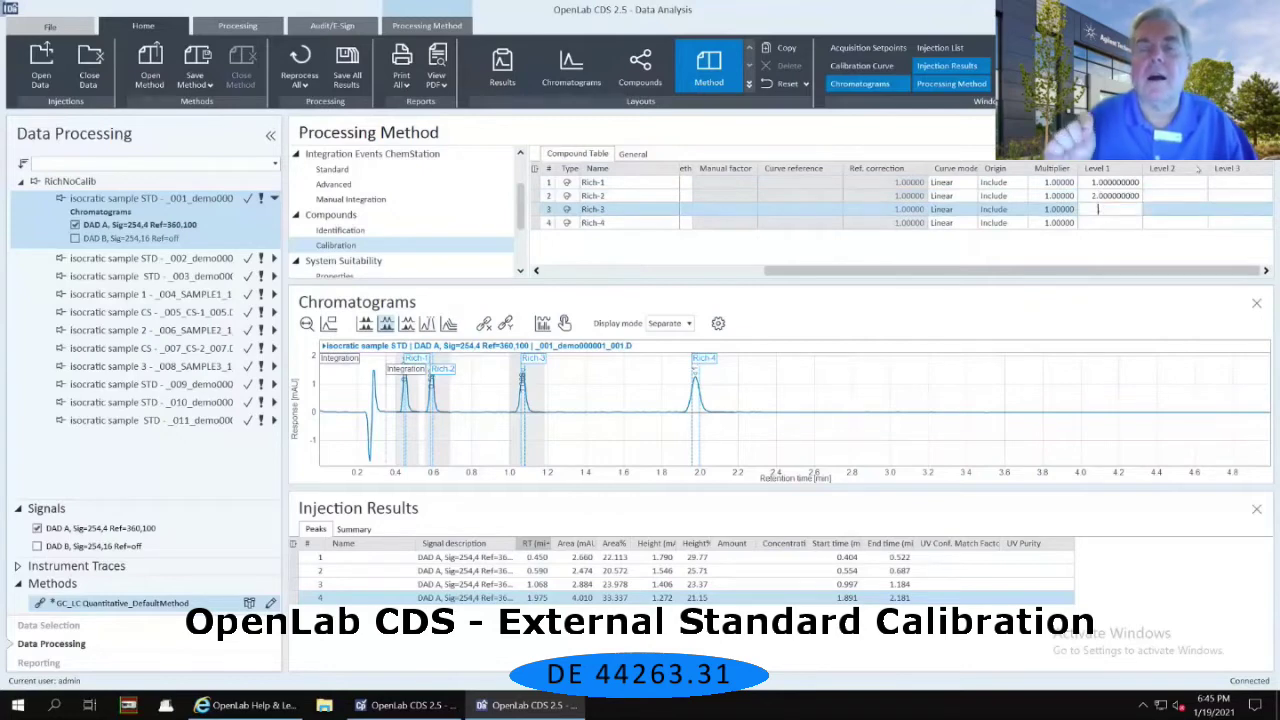
{"action": "type", "text": "3"}
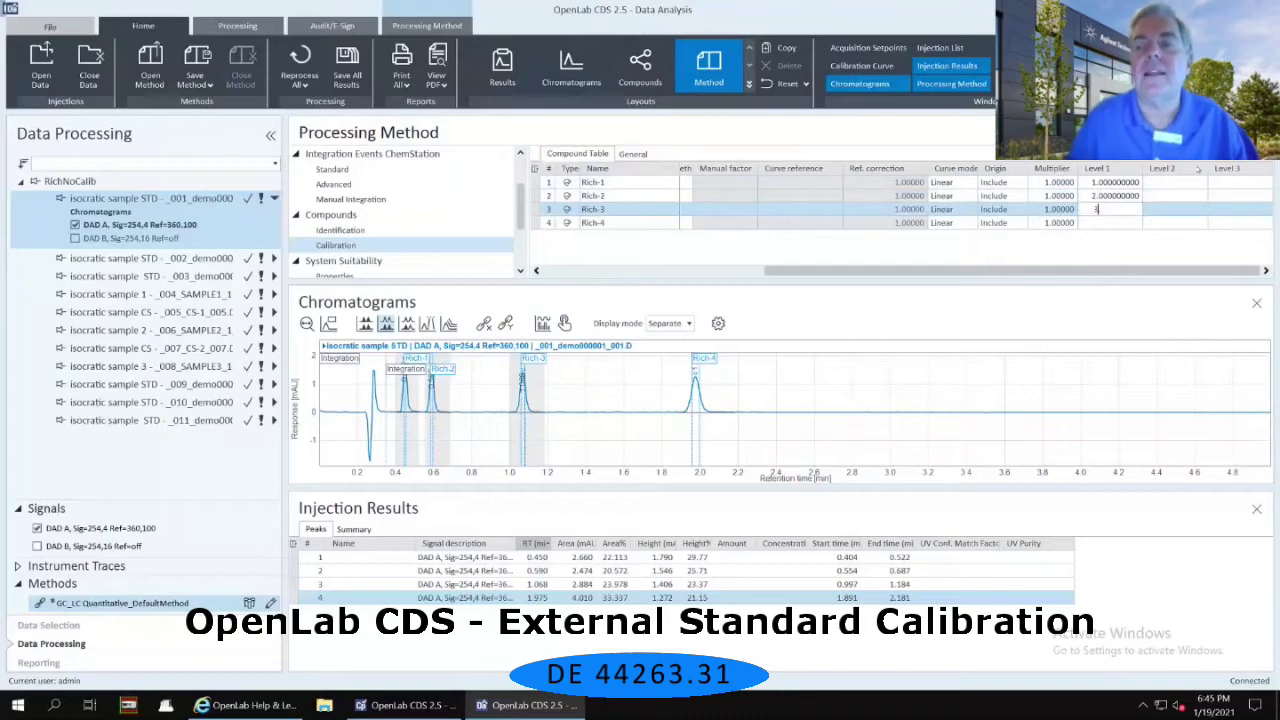
{"action": "key", "text": "Return"}
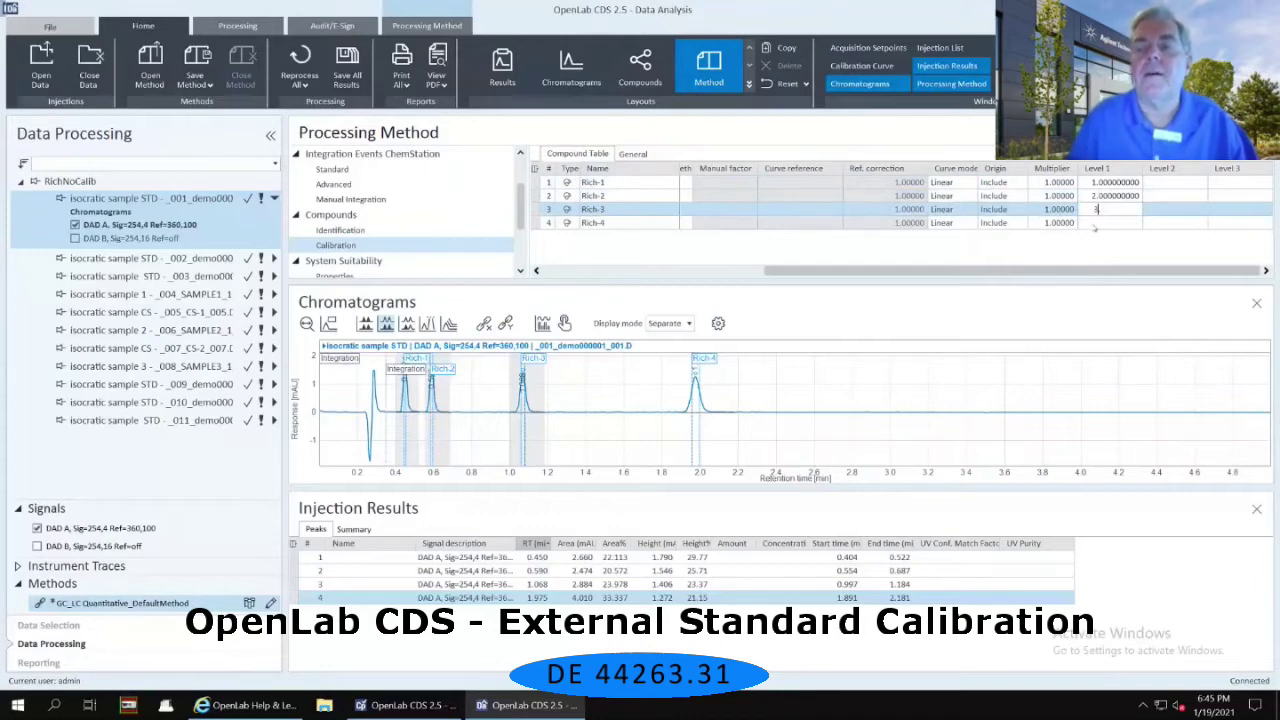
{"action": "type", "text": "4"}
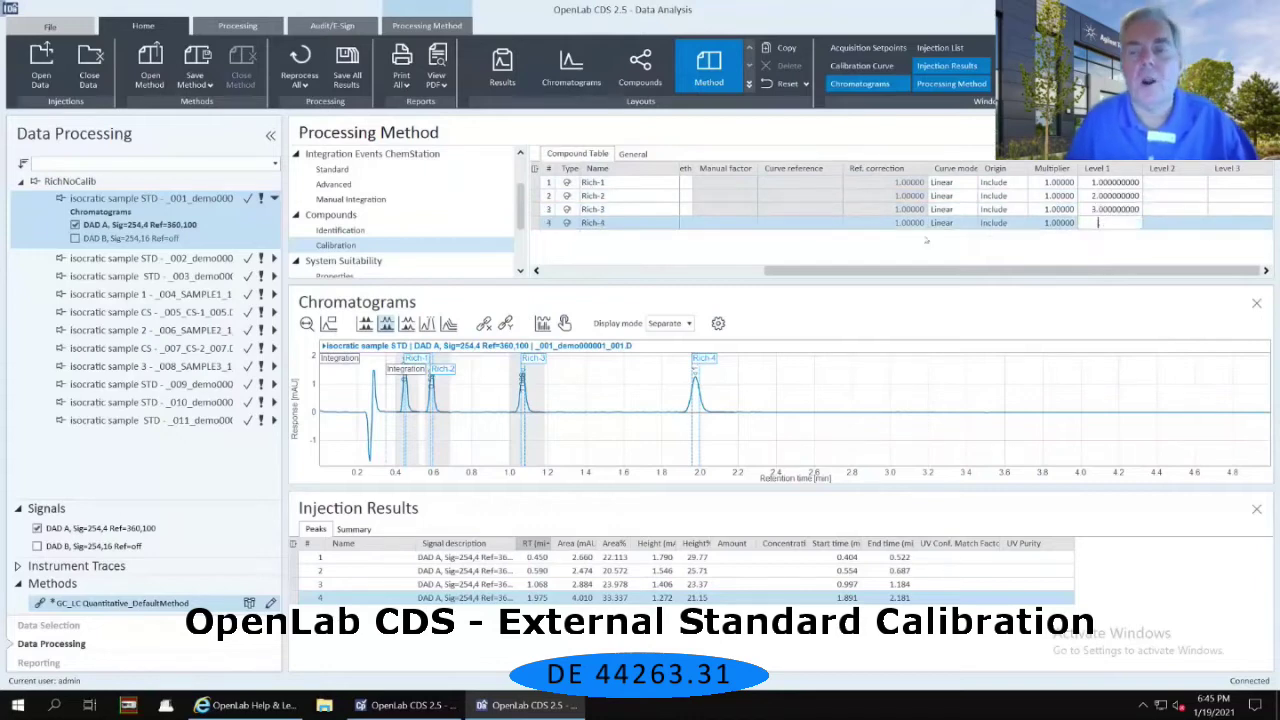
Confirm Rich-4's Level 1 amount of 4 and bring the Level columns into view
{"action": "left_click", "coordinate": [1117, 183]}
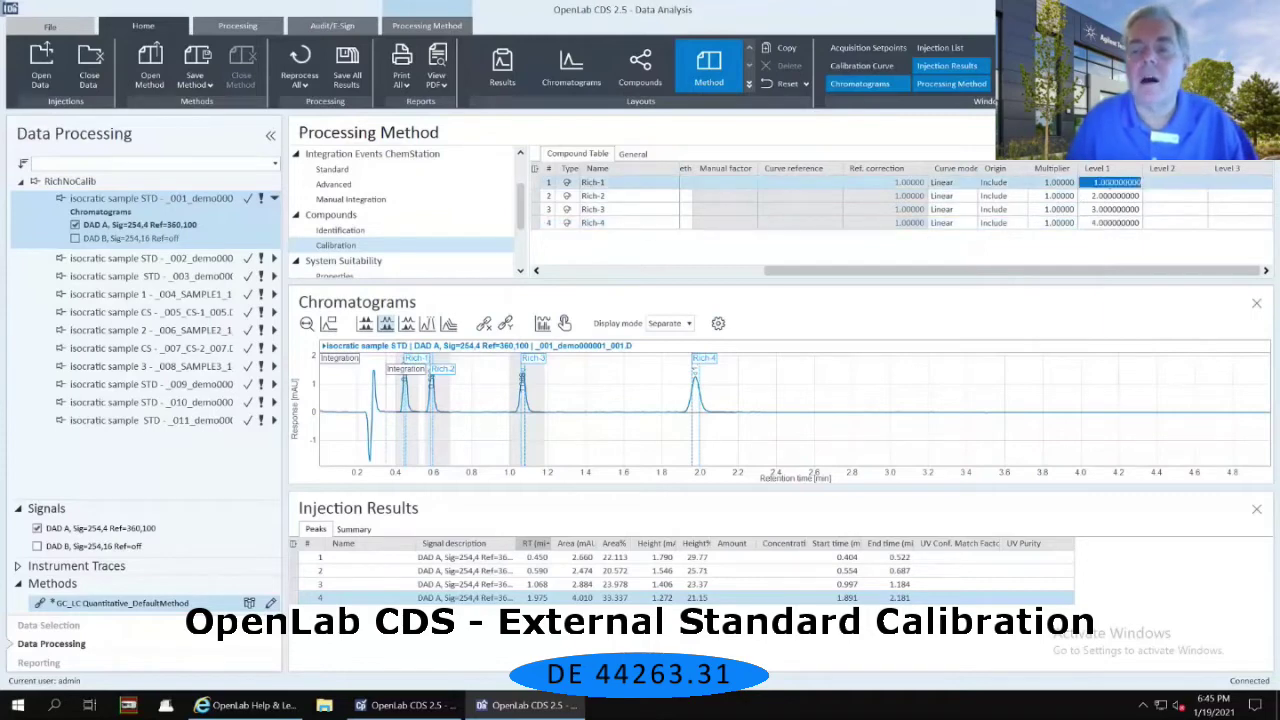
{"action": "key", "text": "Left"}
{"action": "key", "text": "Left"}
{"action": "key", "text": "Left"}
{"action": "key", "text": "Left"}
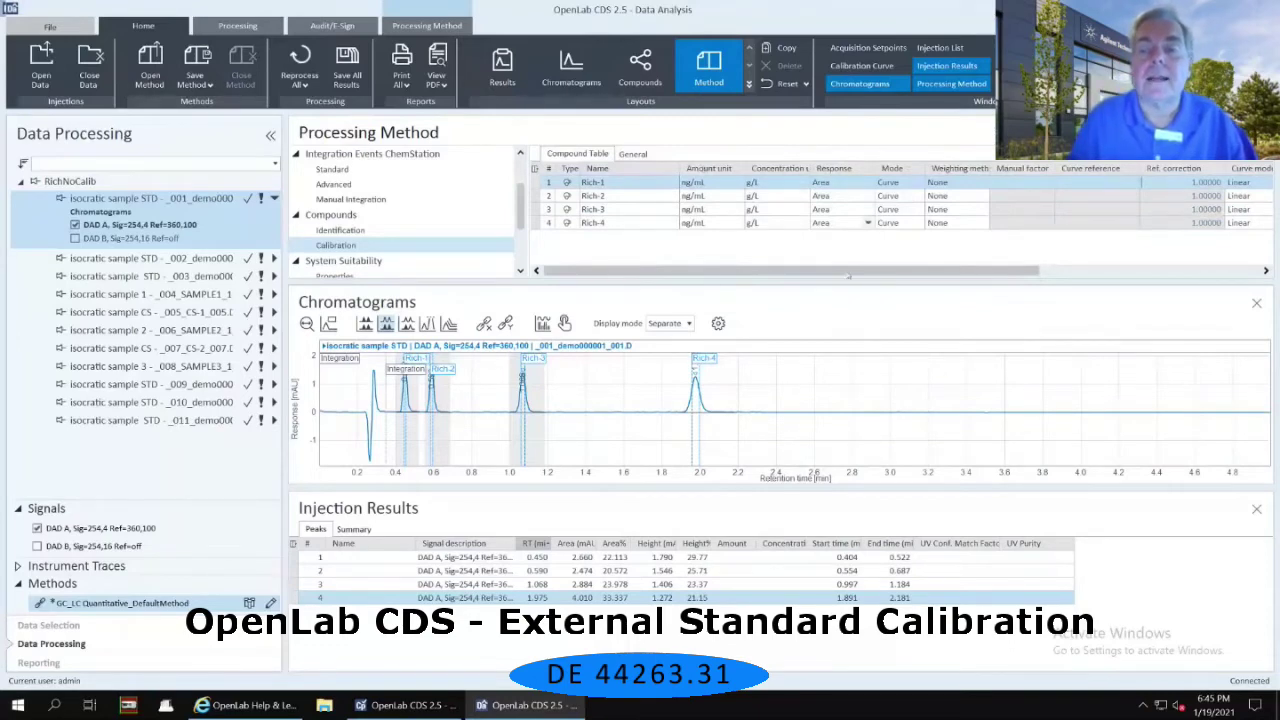
{"action": "left_click_drag", "start_coordinate": [887, 271], "coordinate": [1107, 271]}
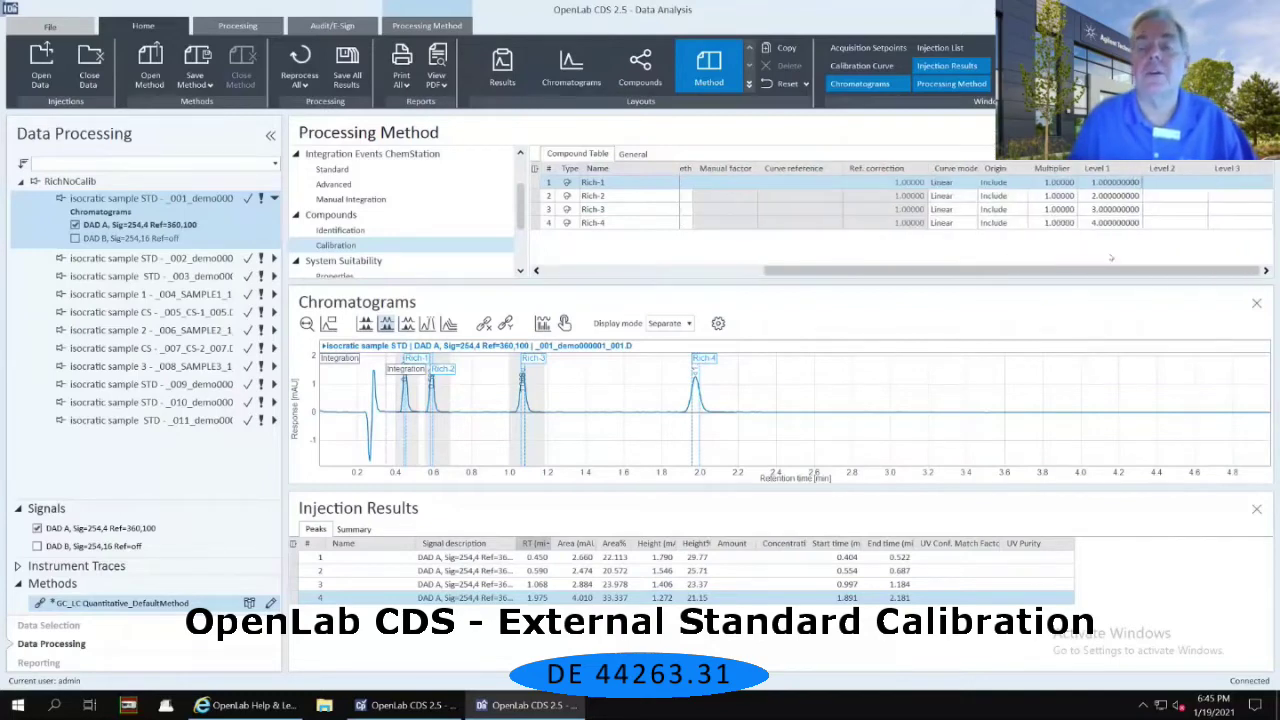
Enter Level 2 amounts 10, 20, 30 and 40 for Rich-1 through Rich-4
{"action": "left_click", "coordinate": [1163, 183]}
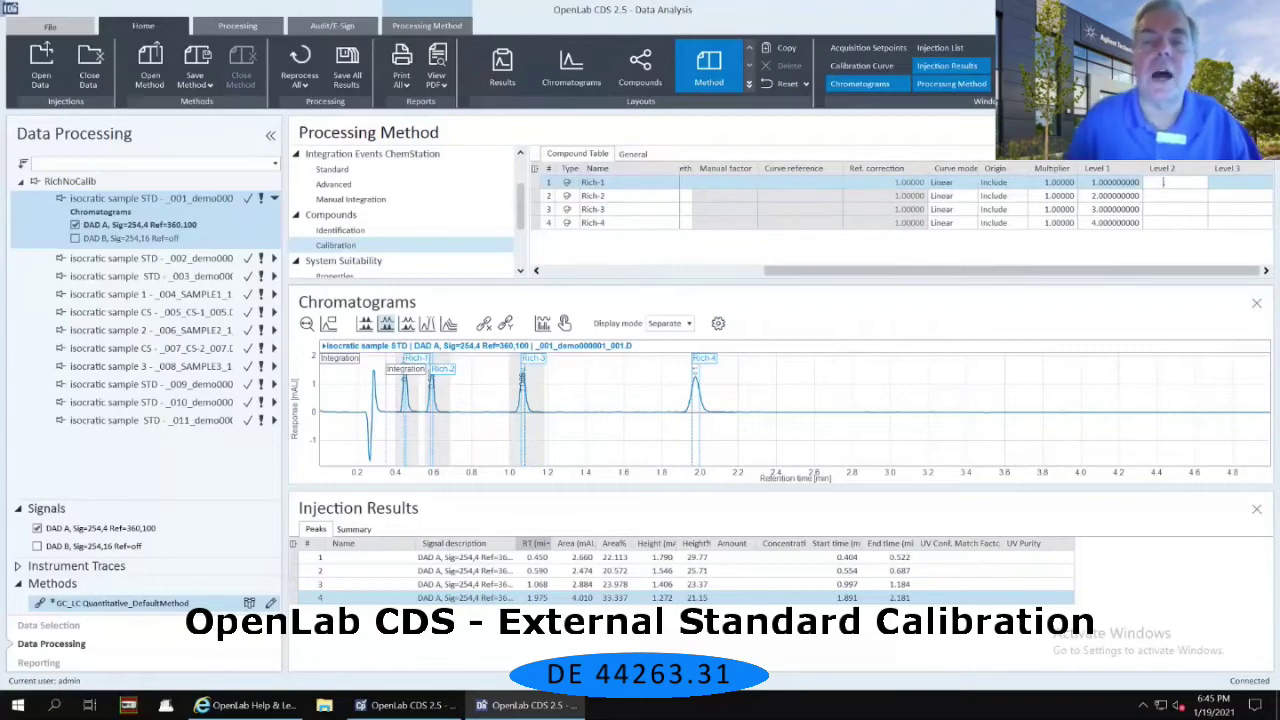
{"action": "type", "text": "5"}
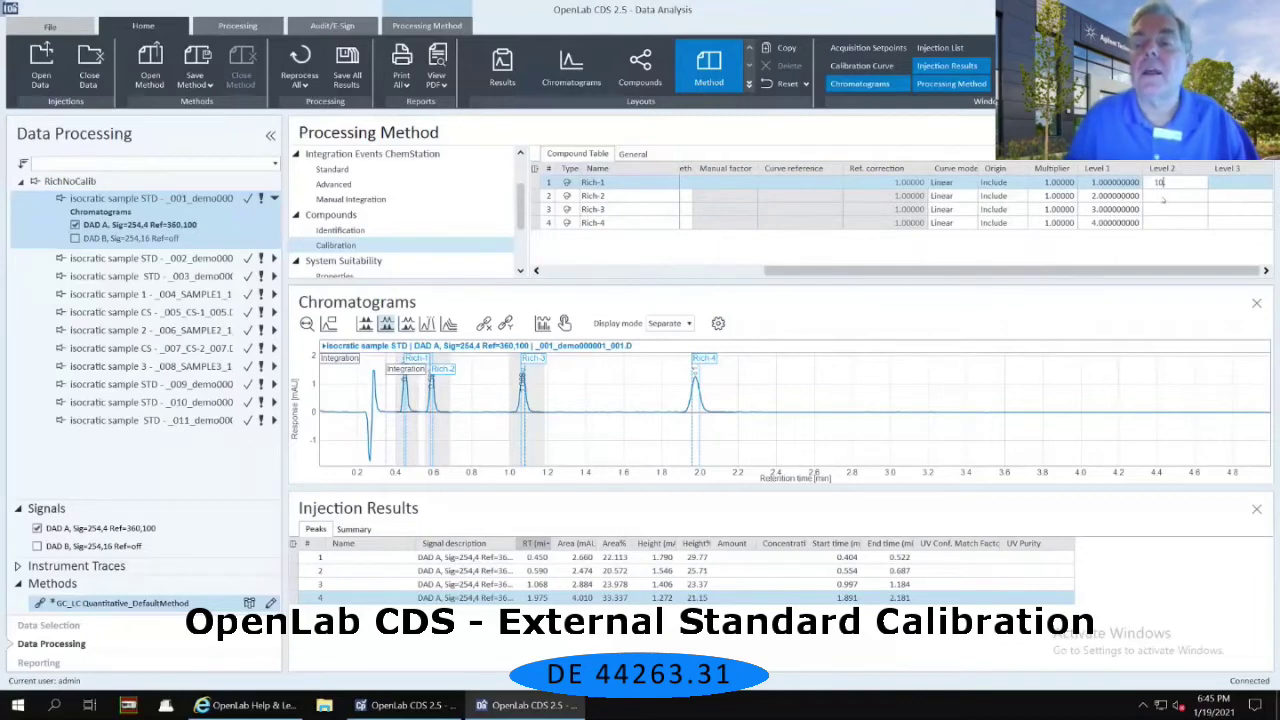
{"action": "left_click", "coordinate": [1164, 197]}
{"action": "left_click", "coordinate": [1161, 196]}
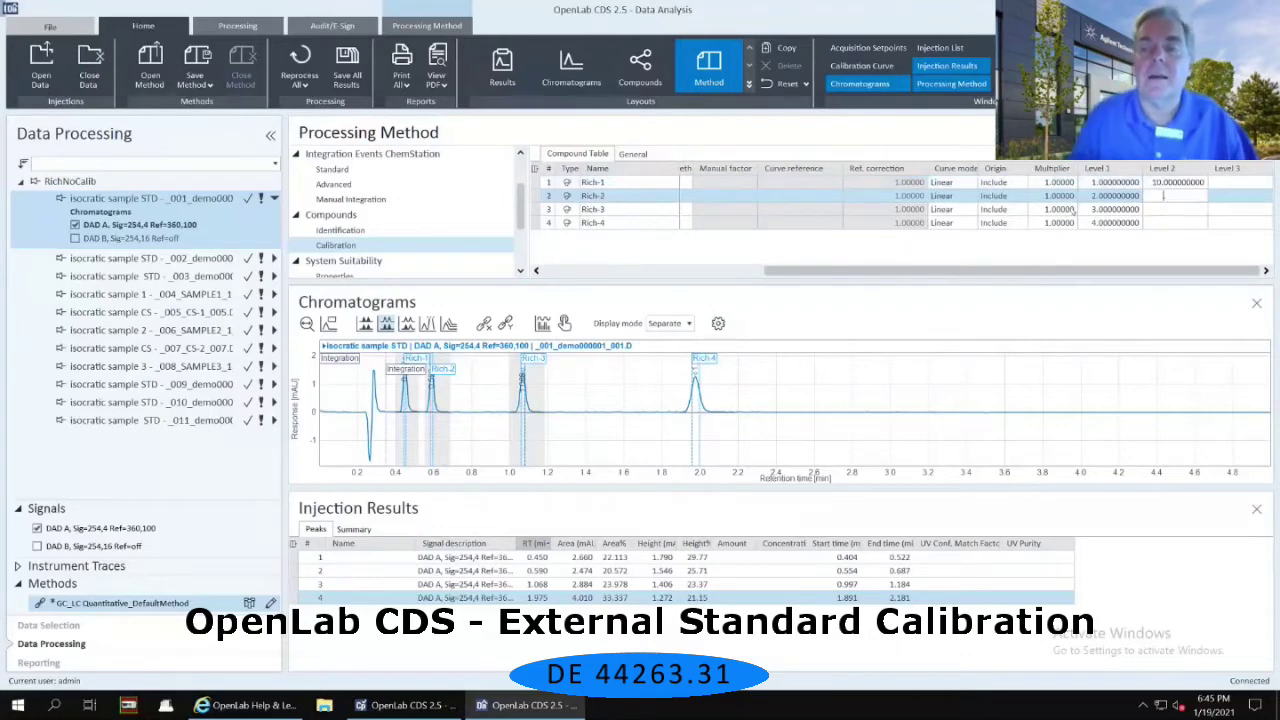
{"action": "type", "text": "20"}
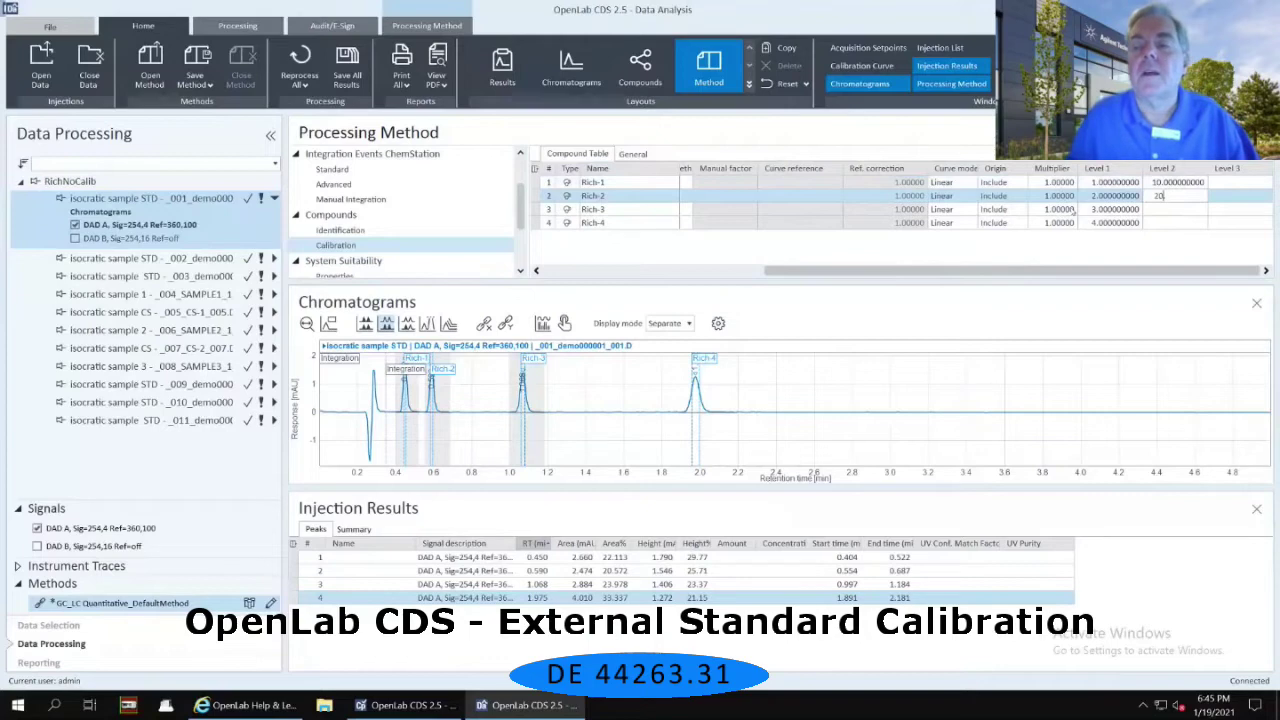
{"action": "left_click", "coordinate": [1161, 212]}
{"action": "type", "text": "30"}
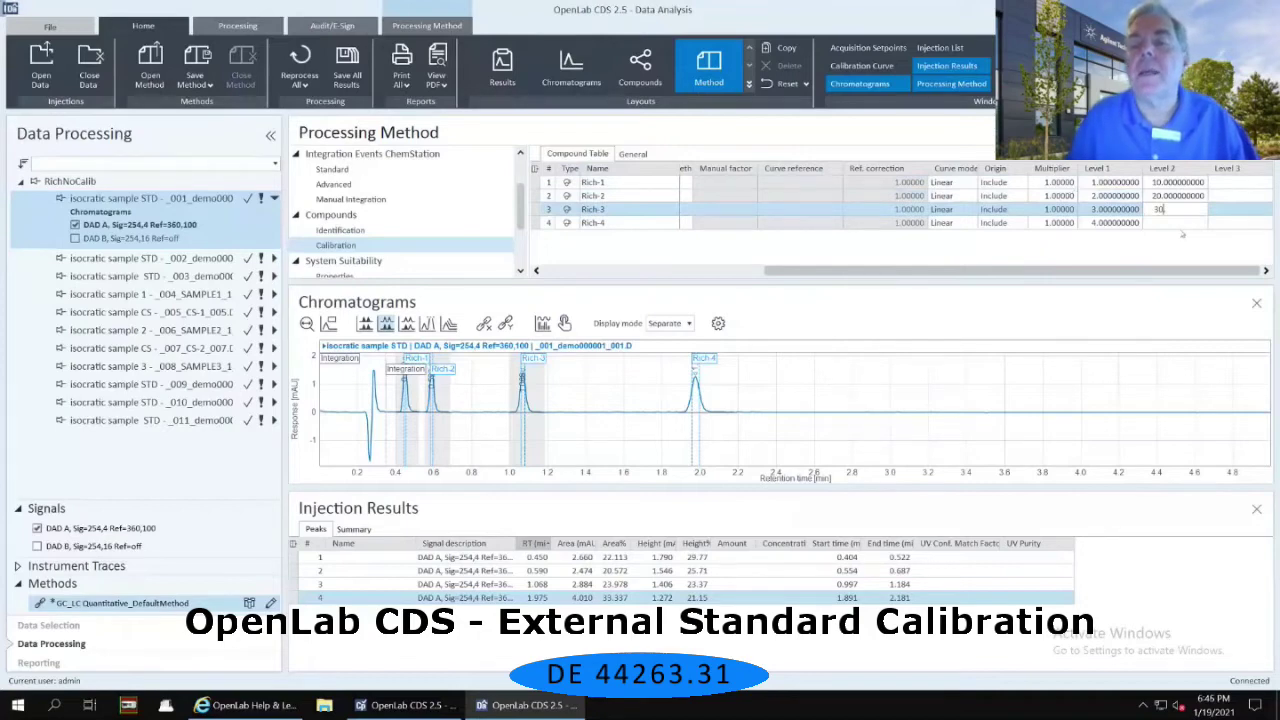
{"action": "key", "text": "Return"}
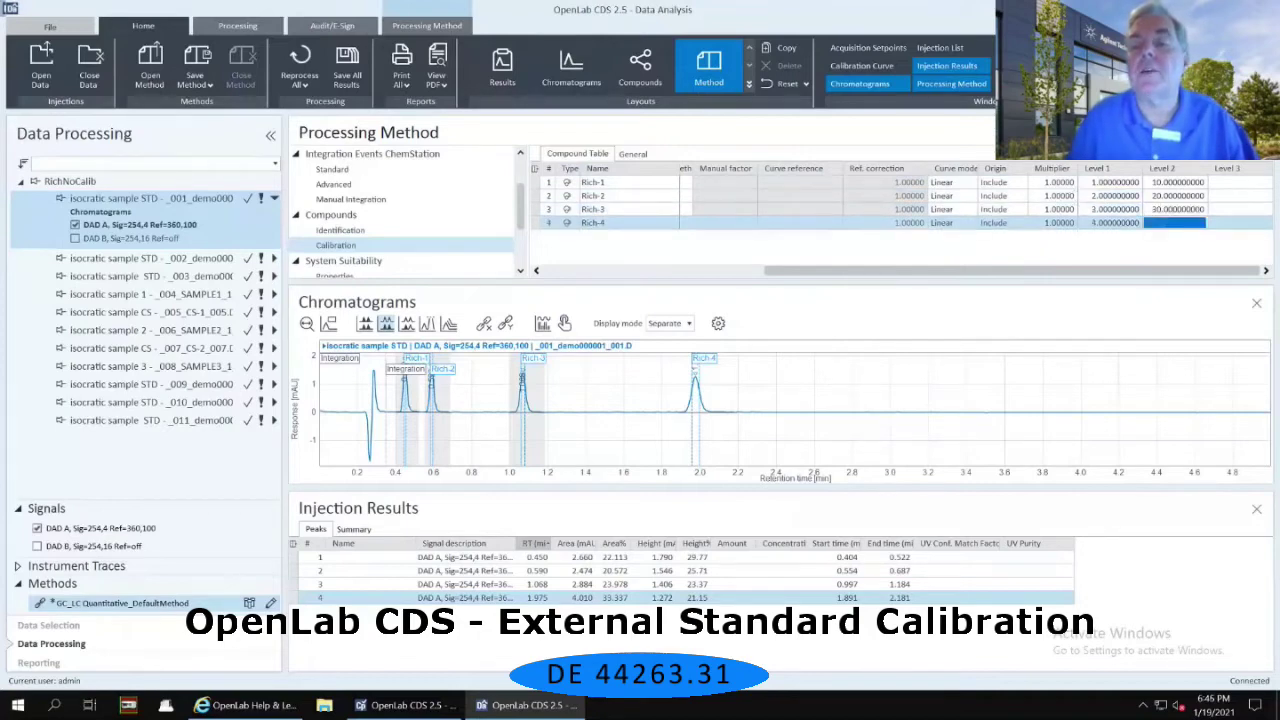
{"action": "left_click", "coordinate": [1163, 223]}
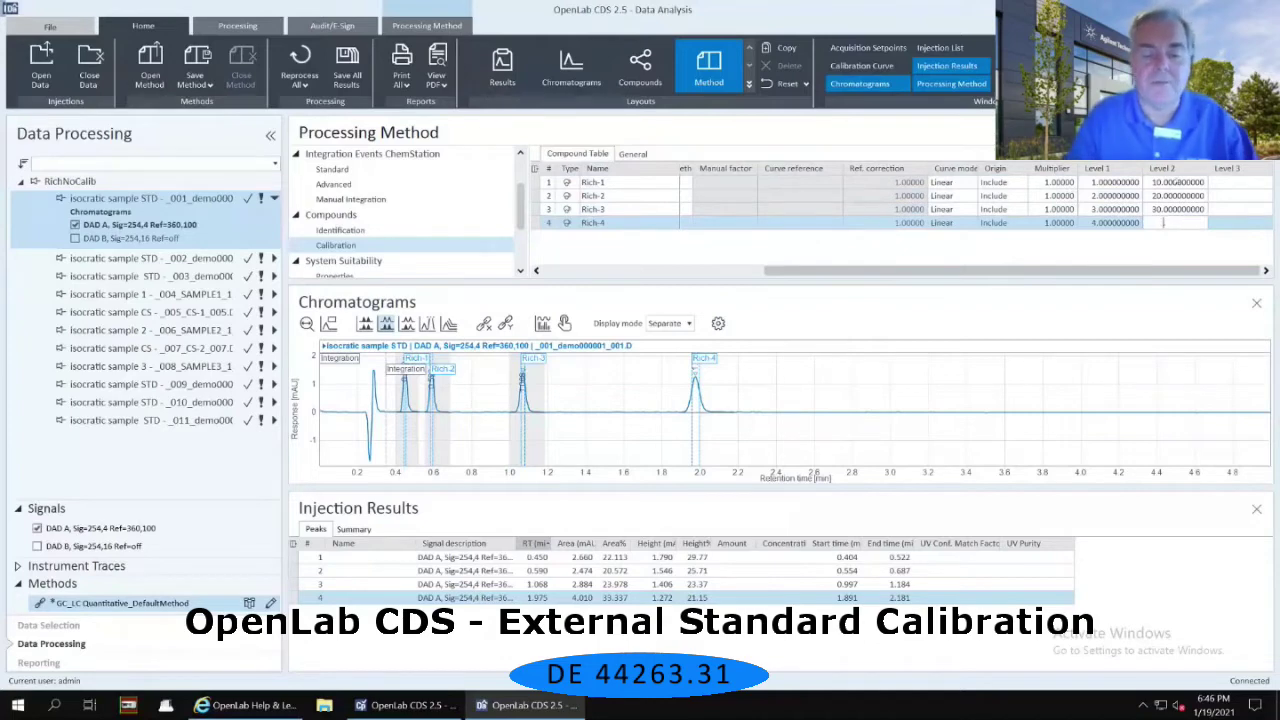
{"action": "type", "text": "40"}
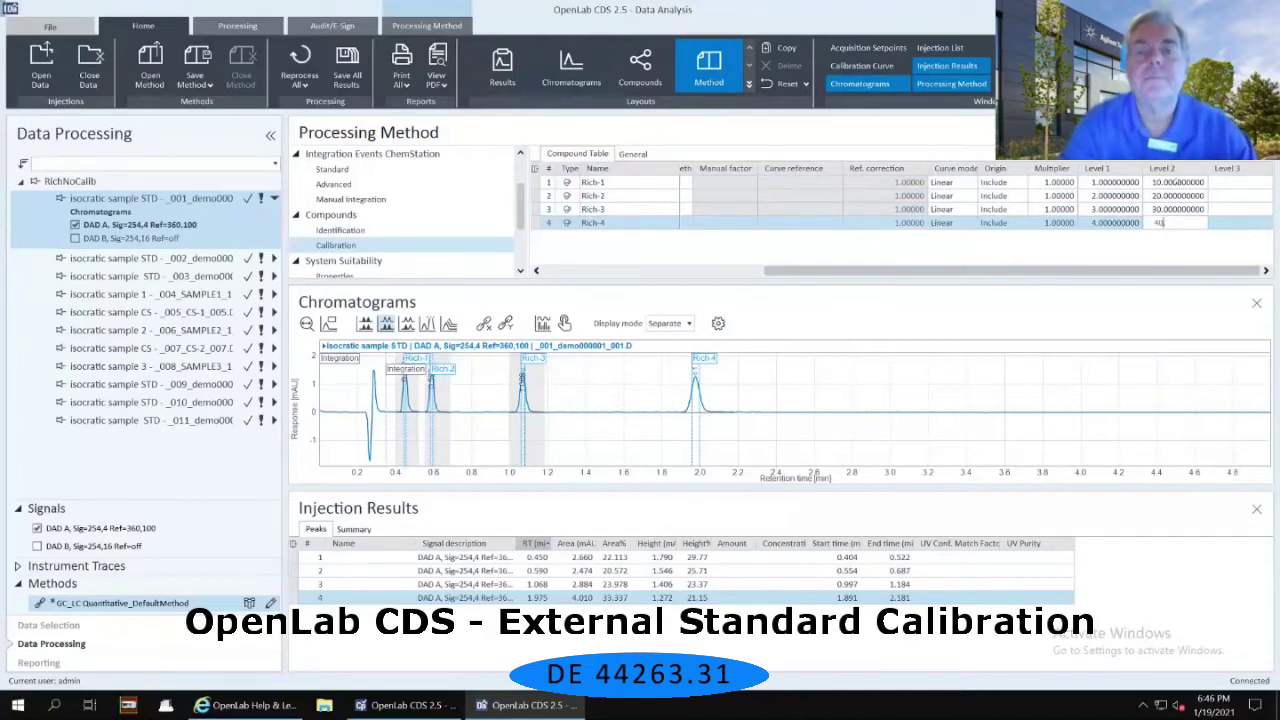
{"action": "left_click", "coordinate": [1223, 183]}
{"action": "left_click", "coordinate": [1226, 183]}
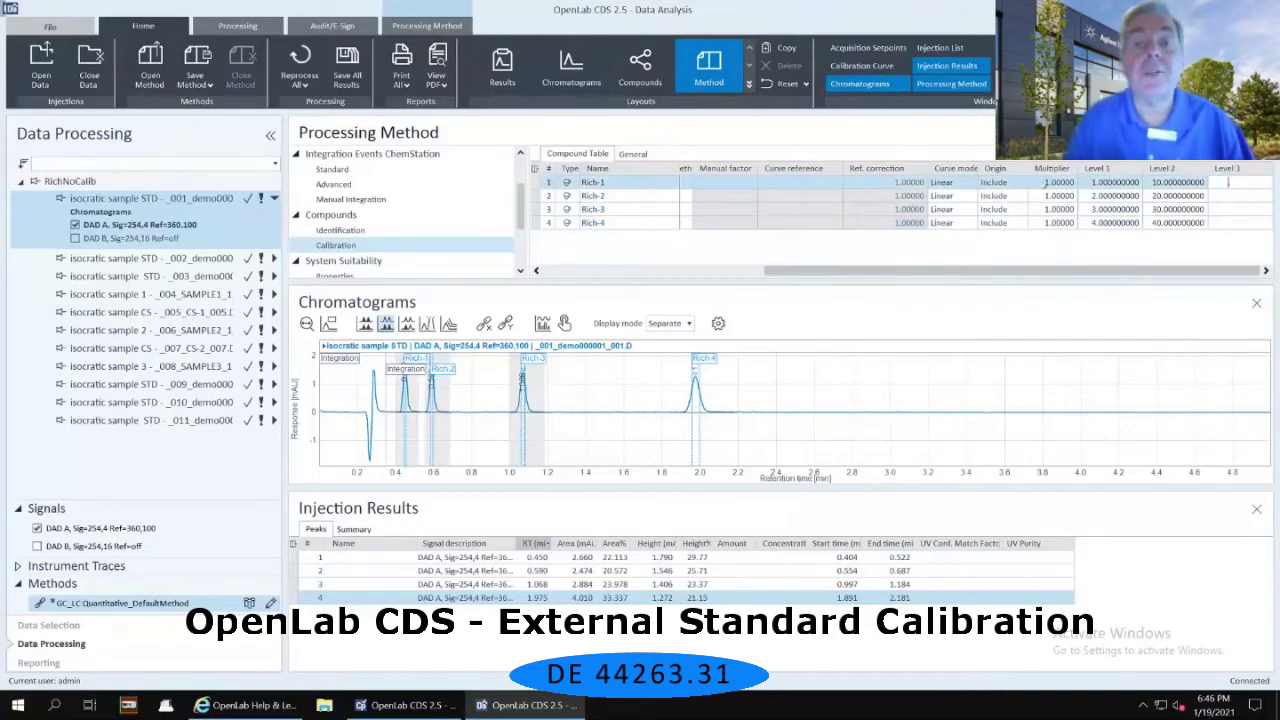
Enter Level 3 amounts 100, 200, 300 and 400 for Rich-1 through Rich-4
{"action": "type", "text": "100"}
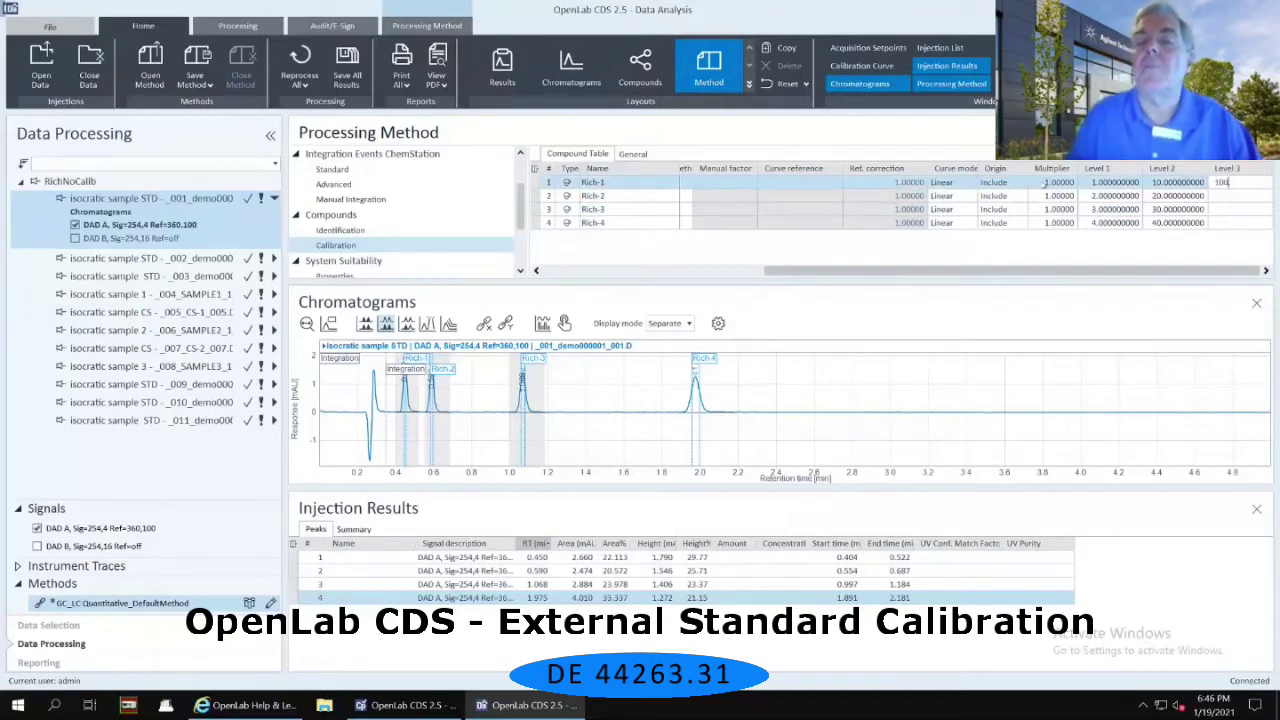
{"action": "left_click", "coordinate": [1228, 196]}
{"action": "left_click", "coordinate": [1228, 196]}
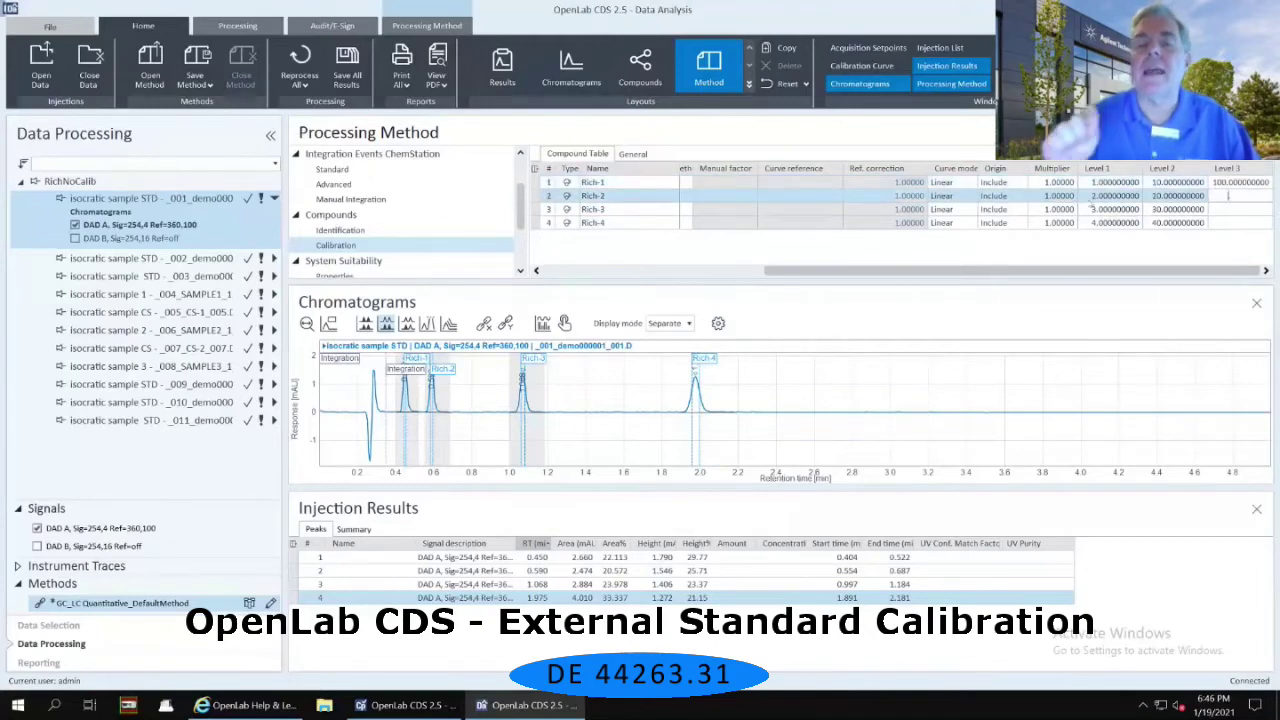
{"action": "type", "text": "200"}
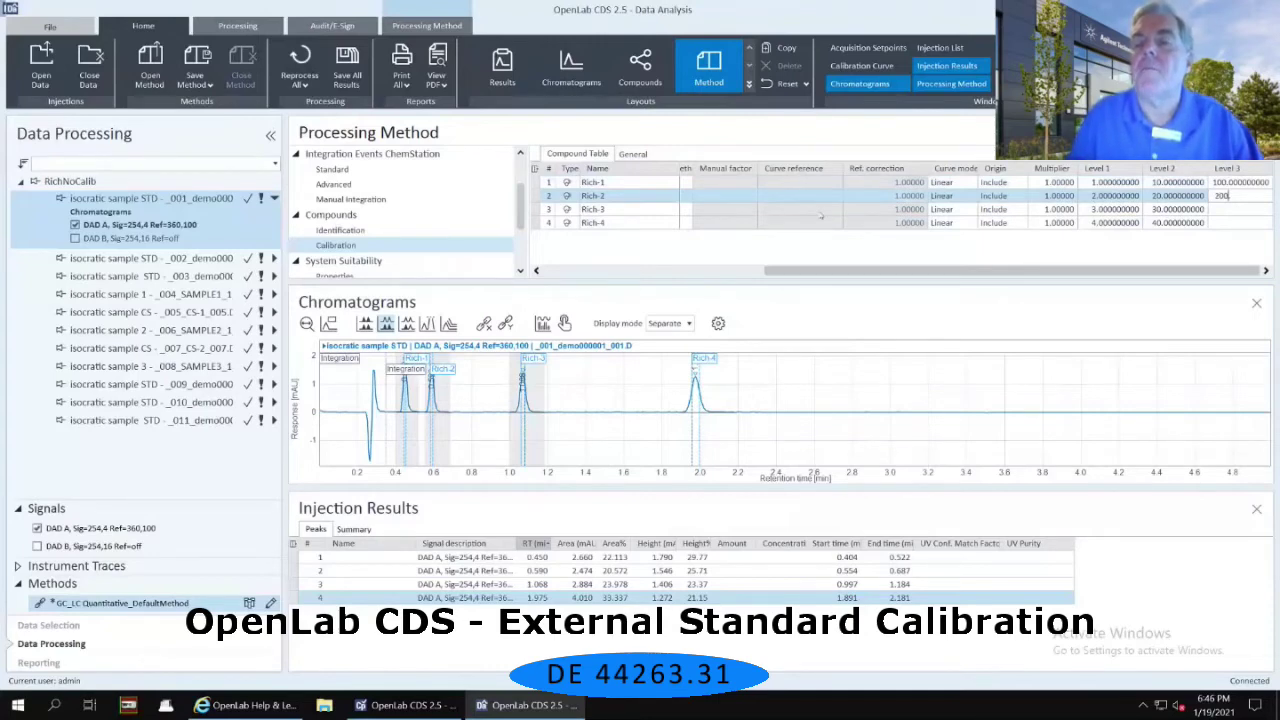
{"action": "left_click", "coordinate": [1226, 209]}
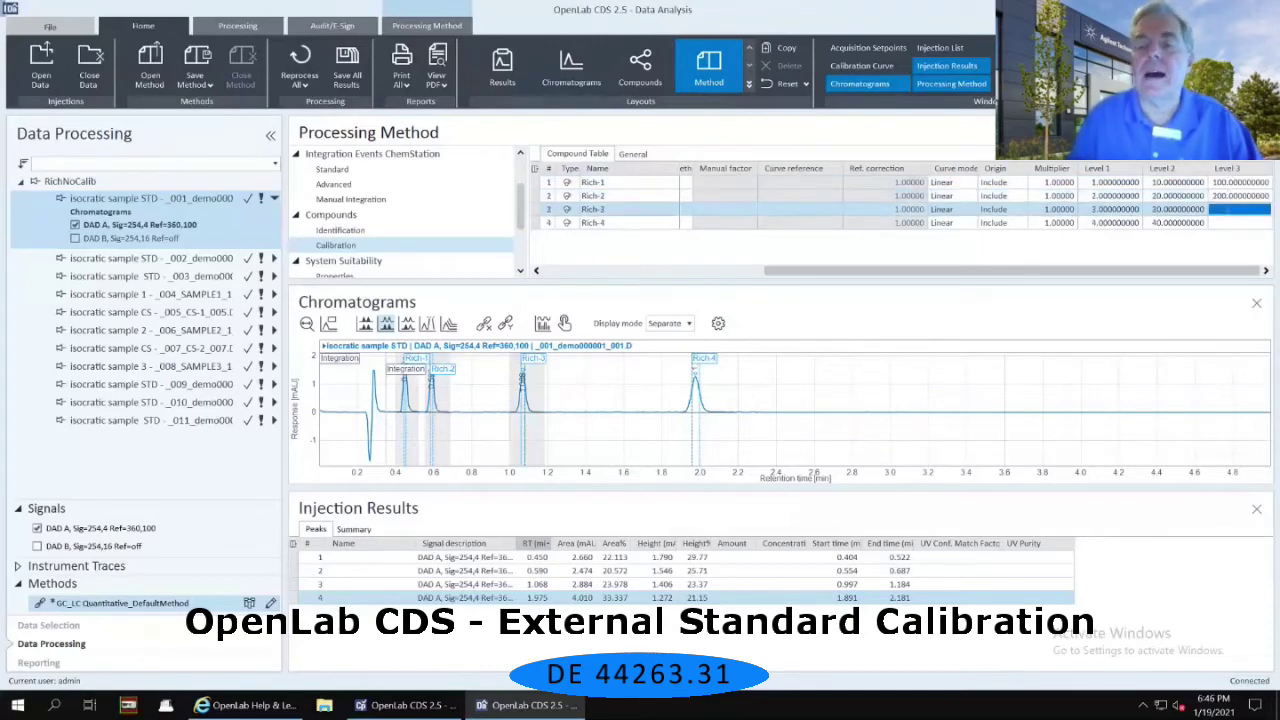
{"action": "type", "text": "300"}
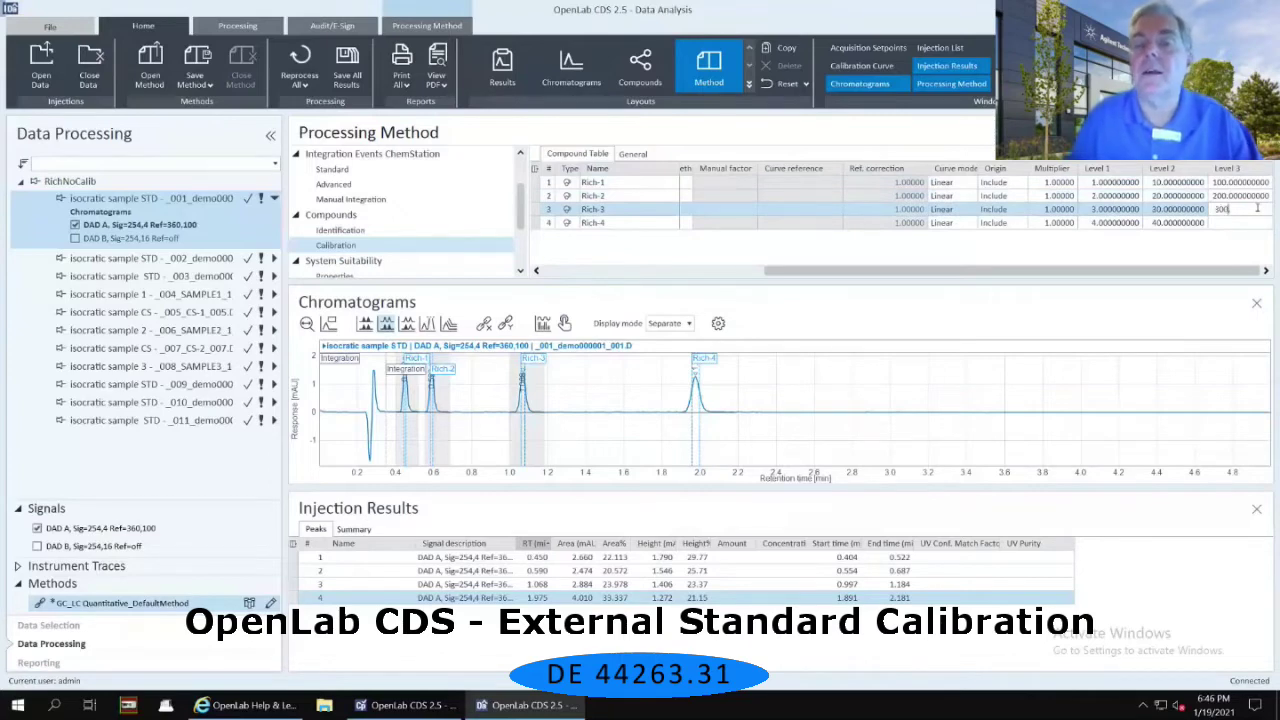
{"action": "left_click", "coordinate": [1227, 223]}
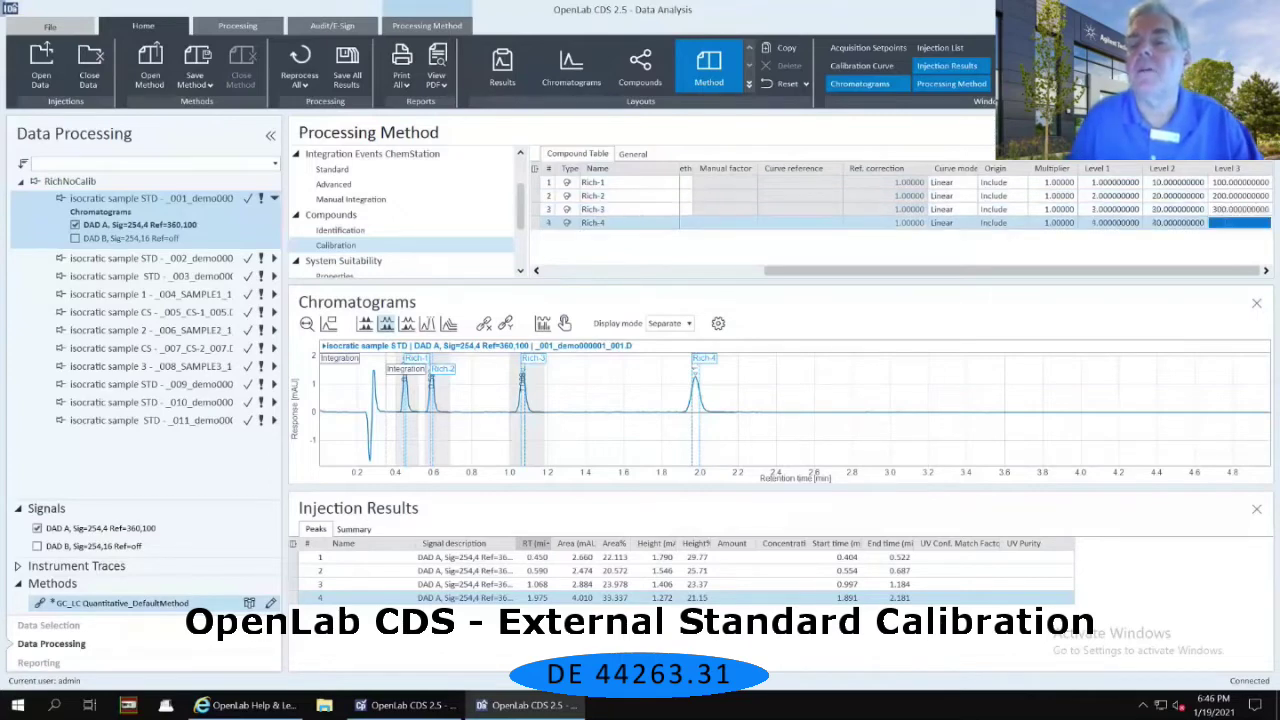
{"action": "type", "text": "400"}
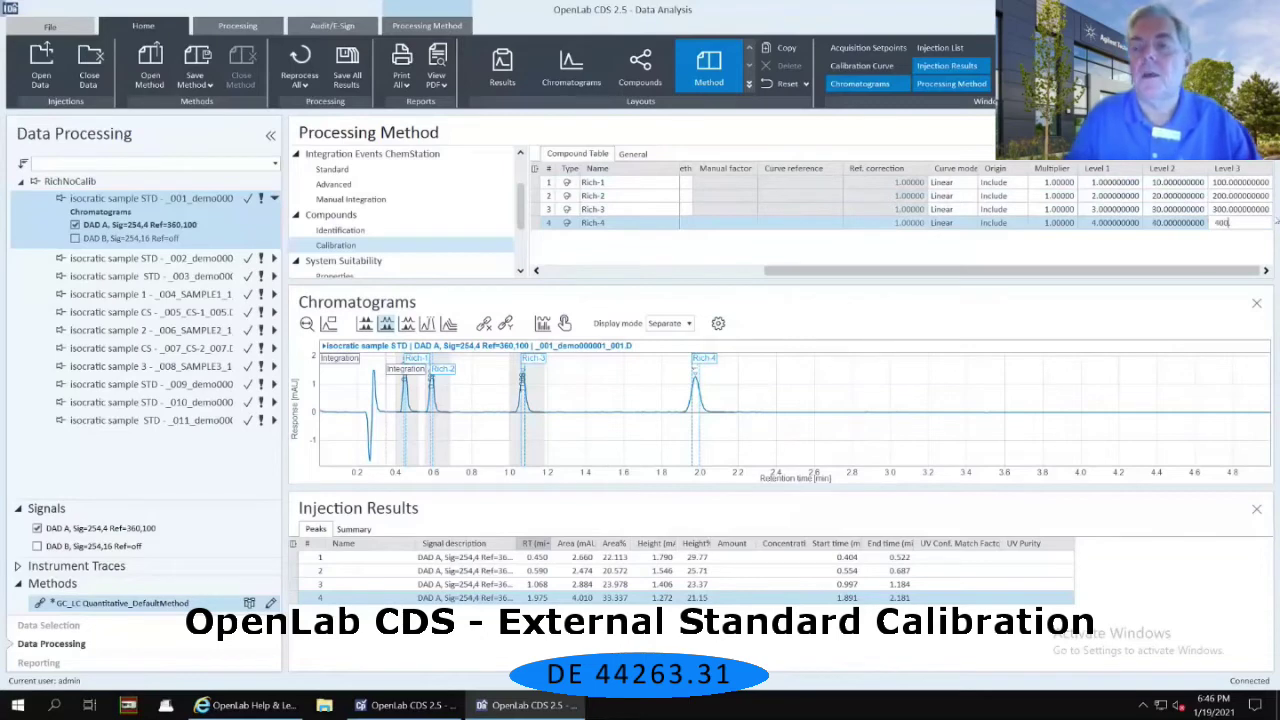
{"action": "key", "text": "Return"}
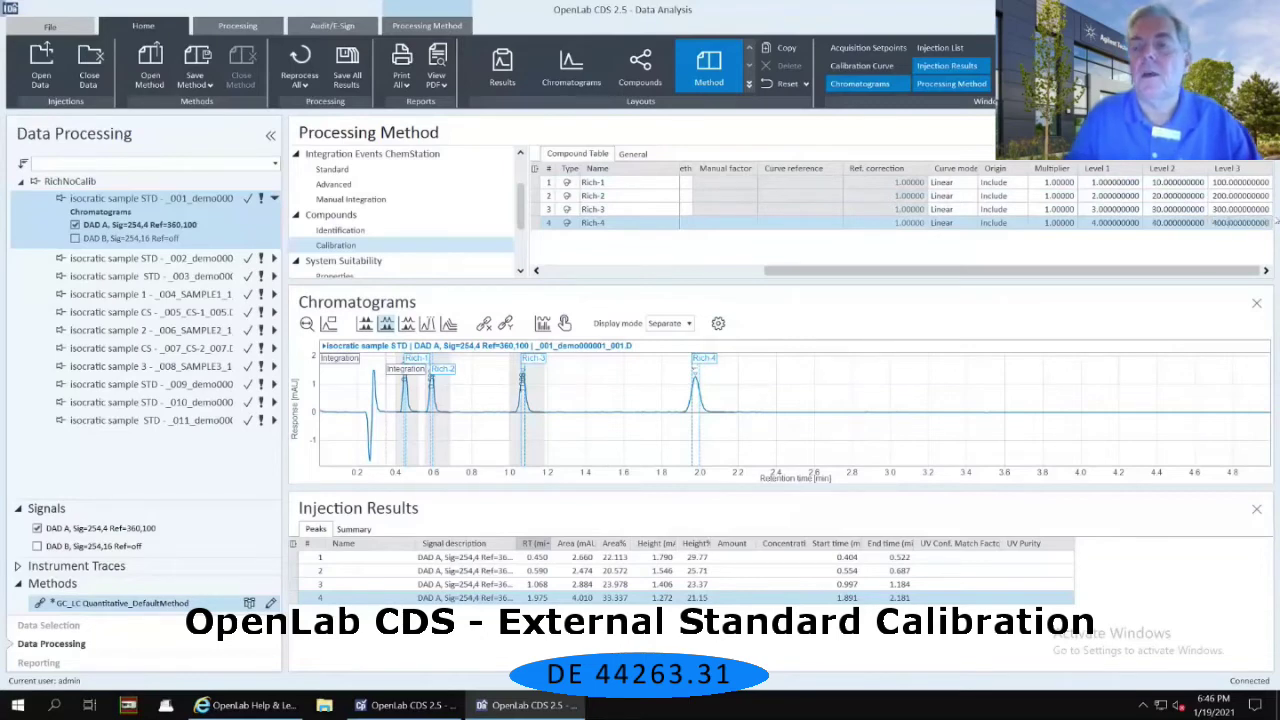
{"action": "key", "text": "Up"}
{"action": "key", "text": "Up"}
{"action": "key", "text": "Up"}
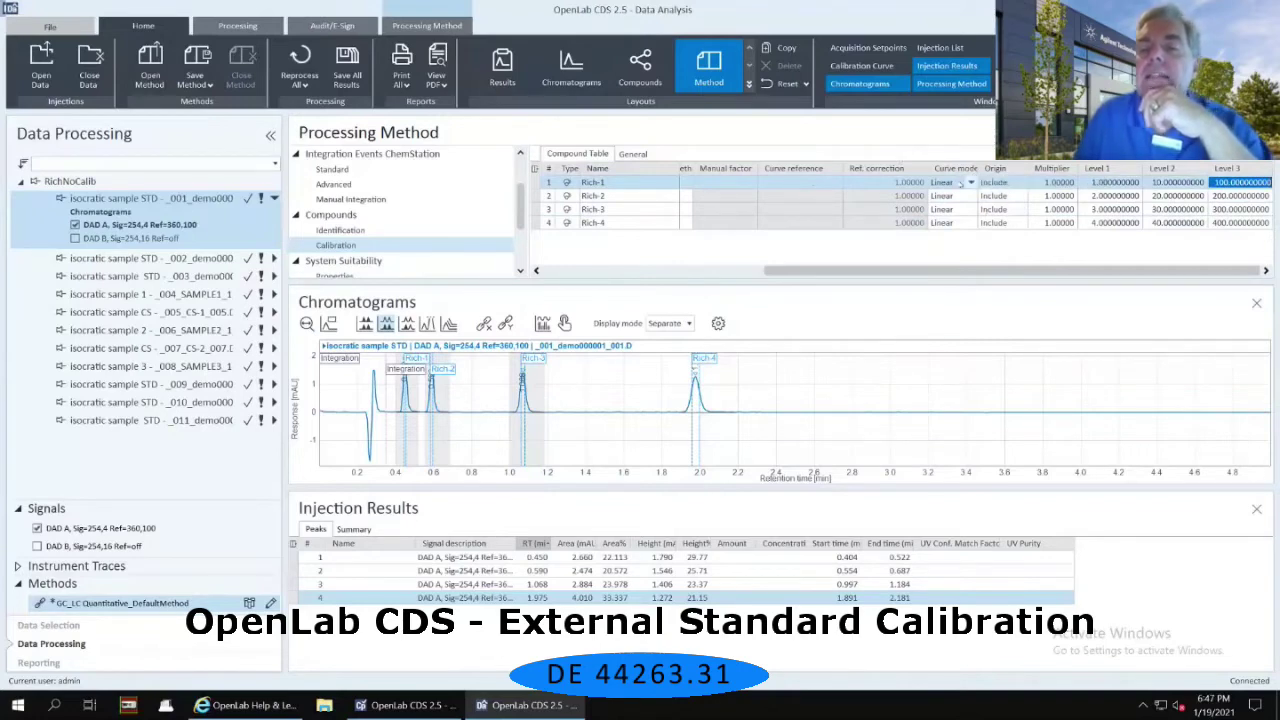
Leave Rich-1's curve model as Linear and list its origin options
{"action": "left_click", "coordinate": [969, 183]}
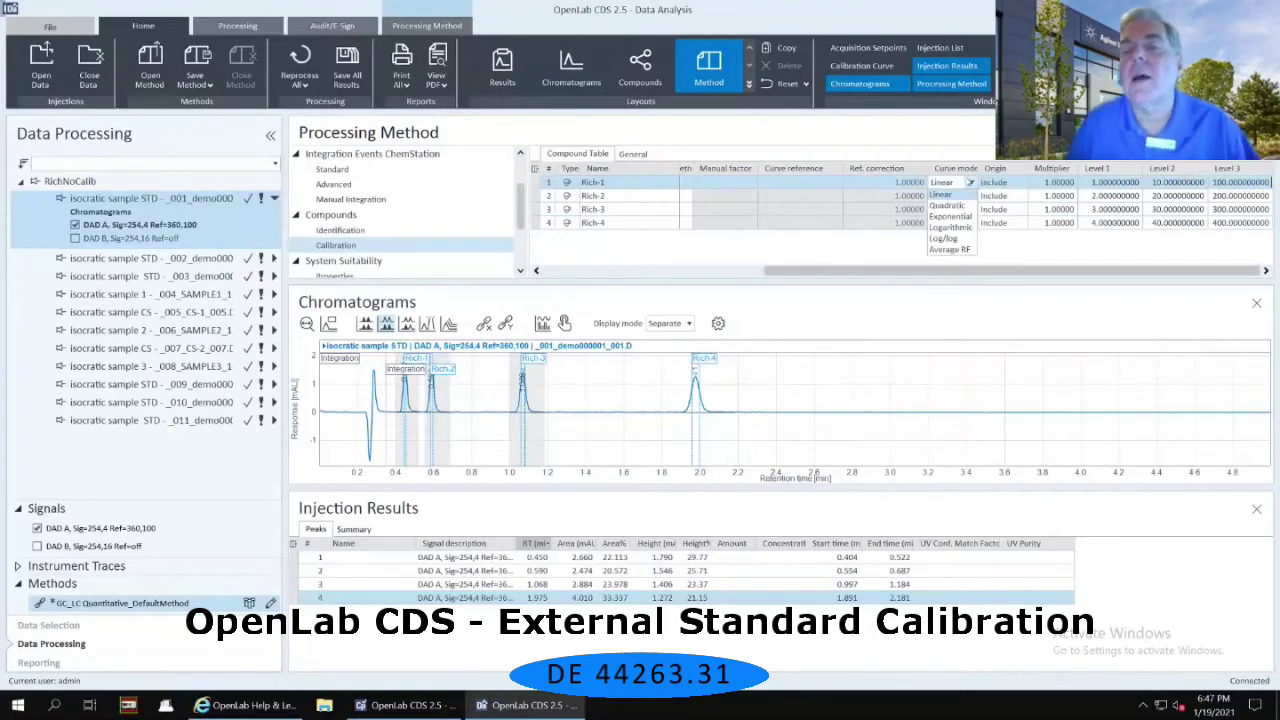
{"action": "left_click", "coordinate": [1020, 183]}
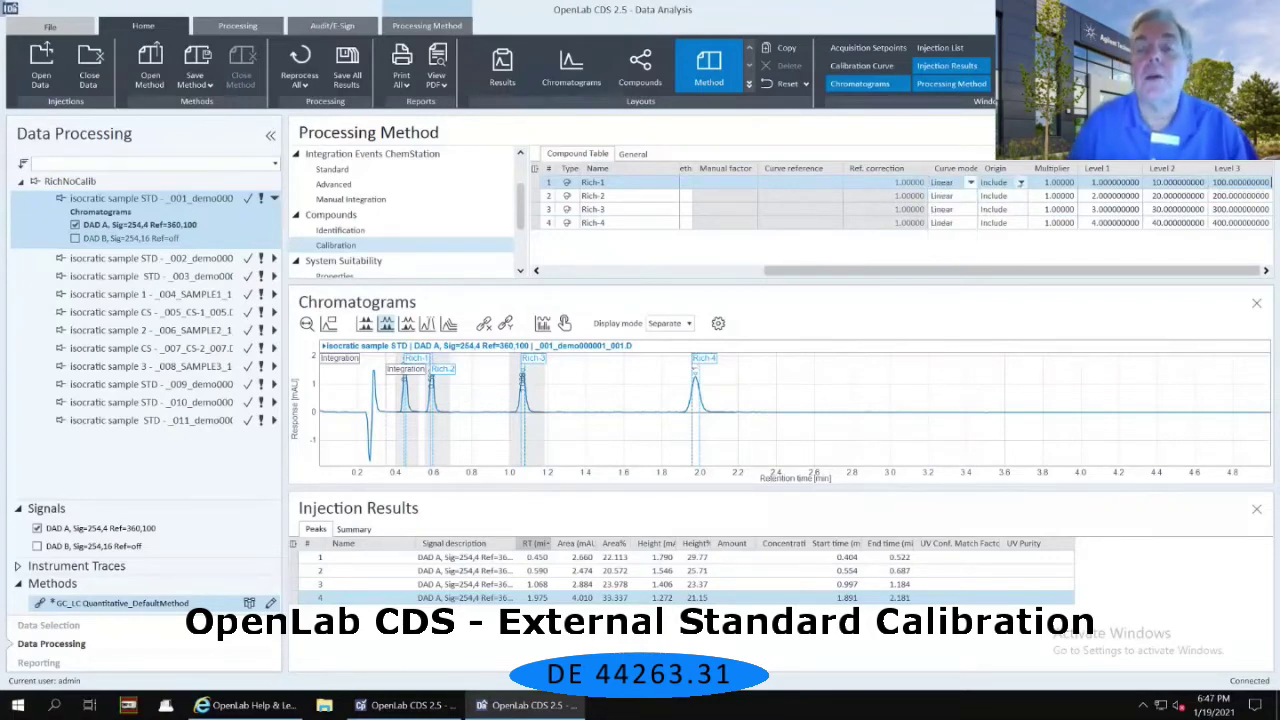
{"action": "left_click", "coordinate": [1020, 183]}
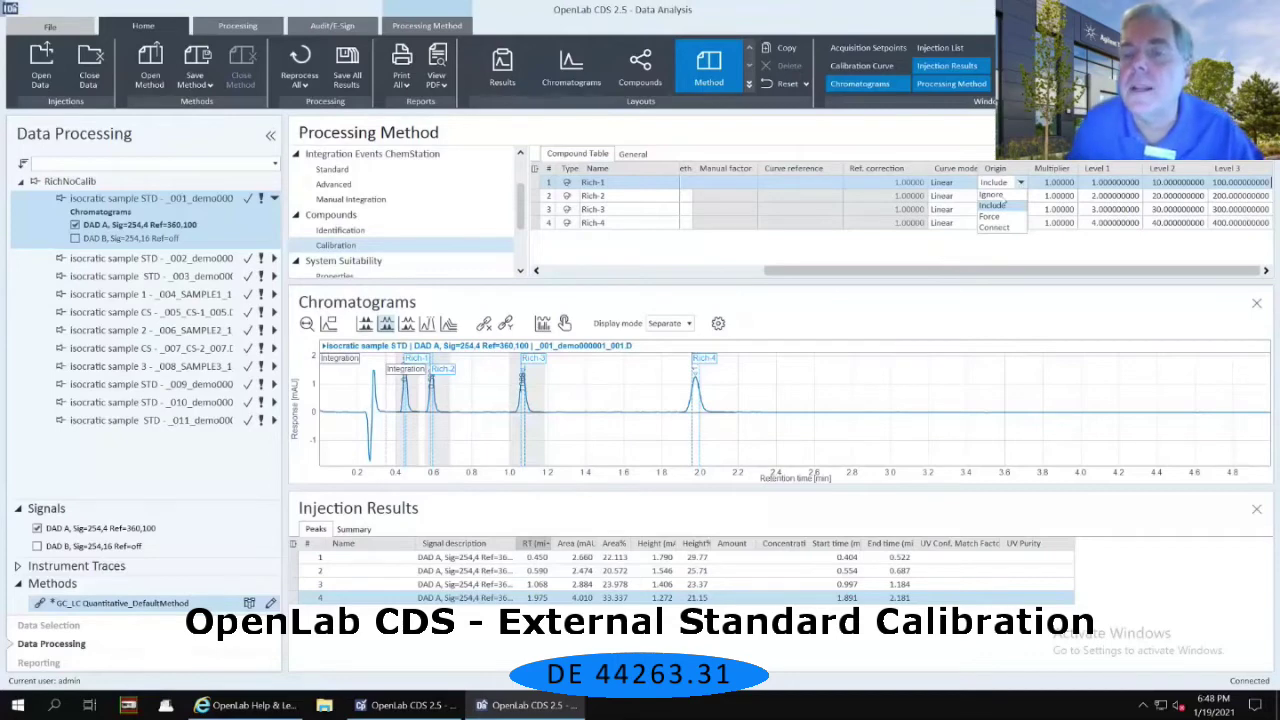
Keep Include as Rich-1's calibration origin setting
{"action": "left_click", "coordinate": [999, 205]}
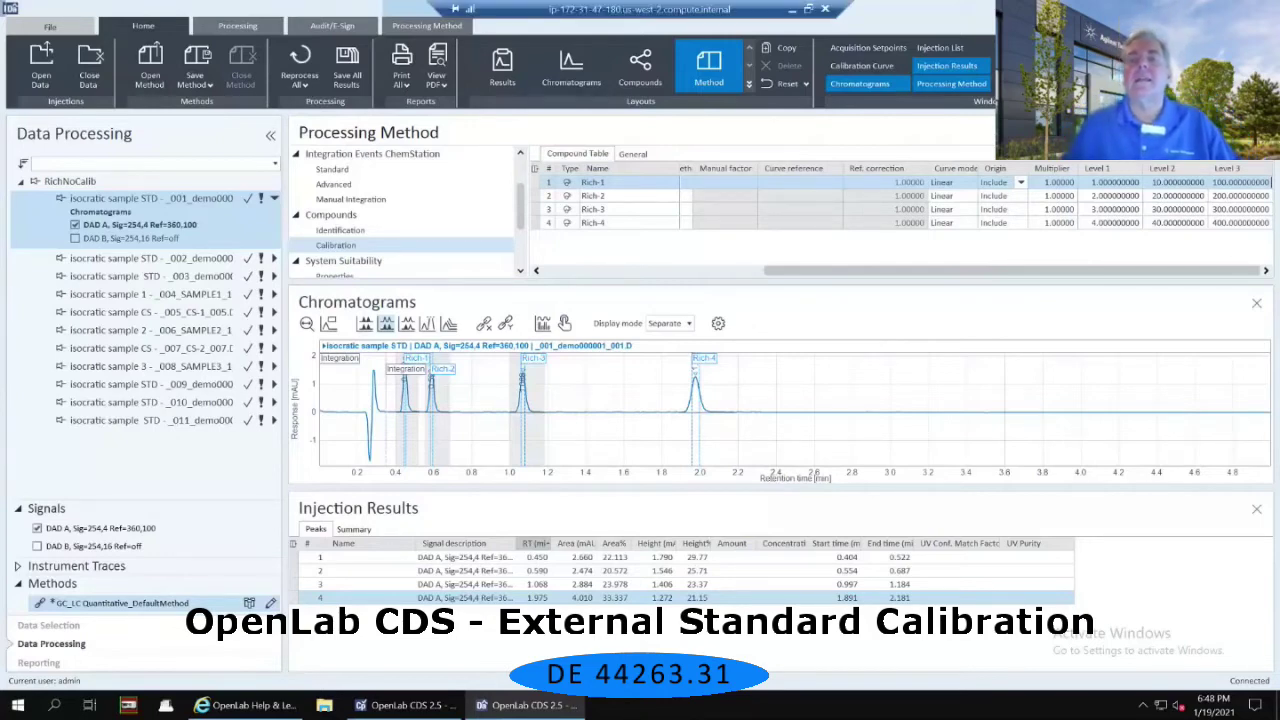
In the Injection List, set the first three injections' sample type to Cal. Std
{"action": "left_click", "coordinate": [945, 48]}
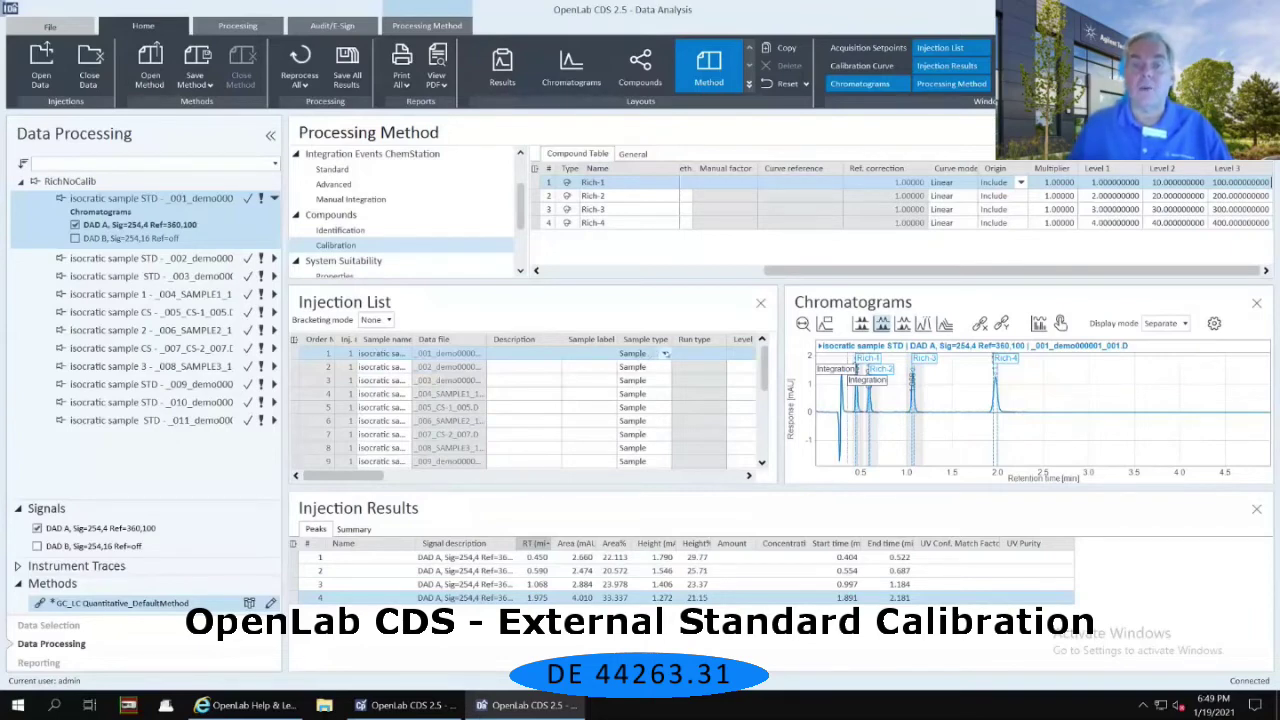
{"action": "left_click", "coordinate": [665, 354]}
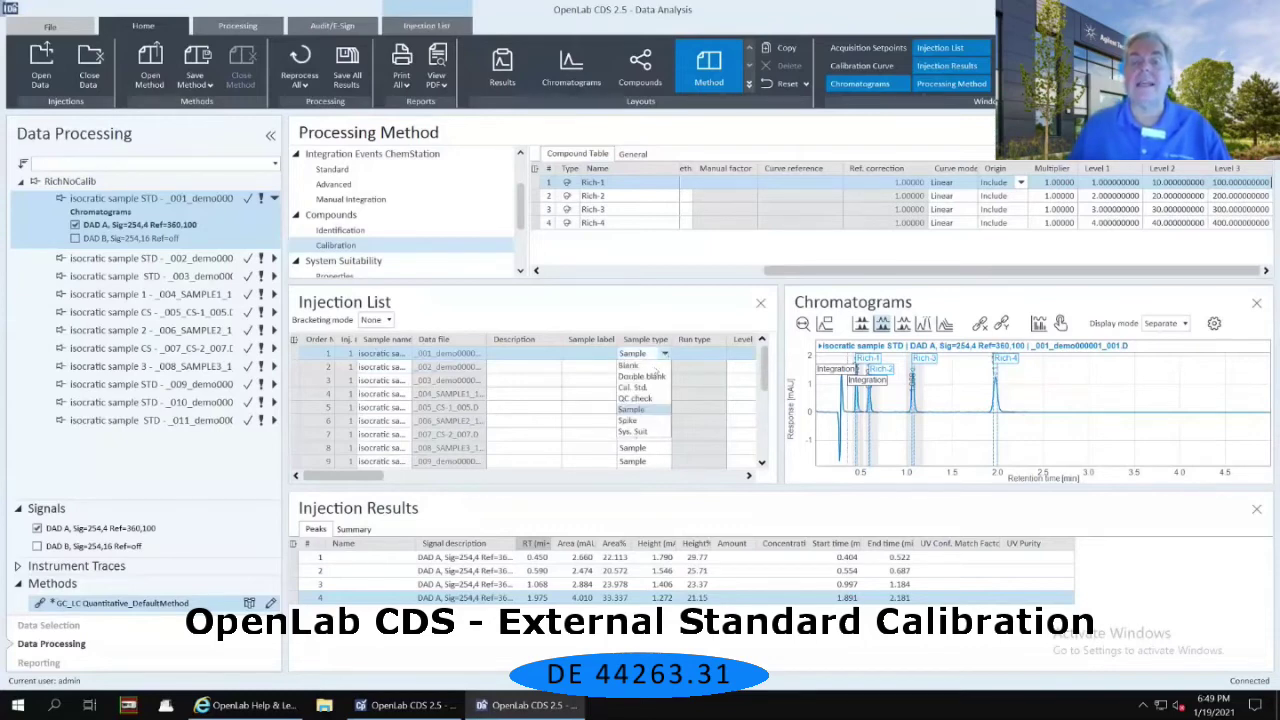
{"action": "left_click", "coordinate": [633, 387]}
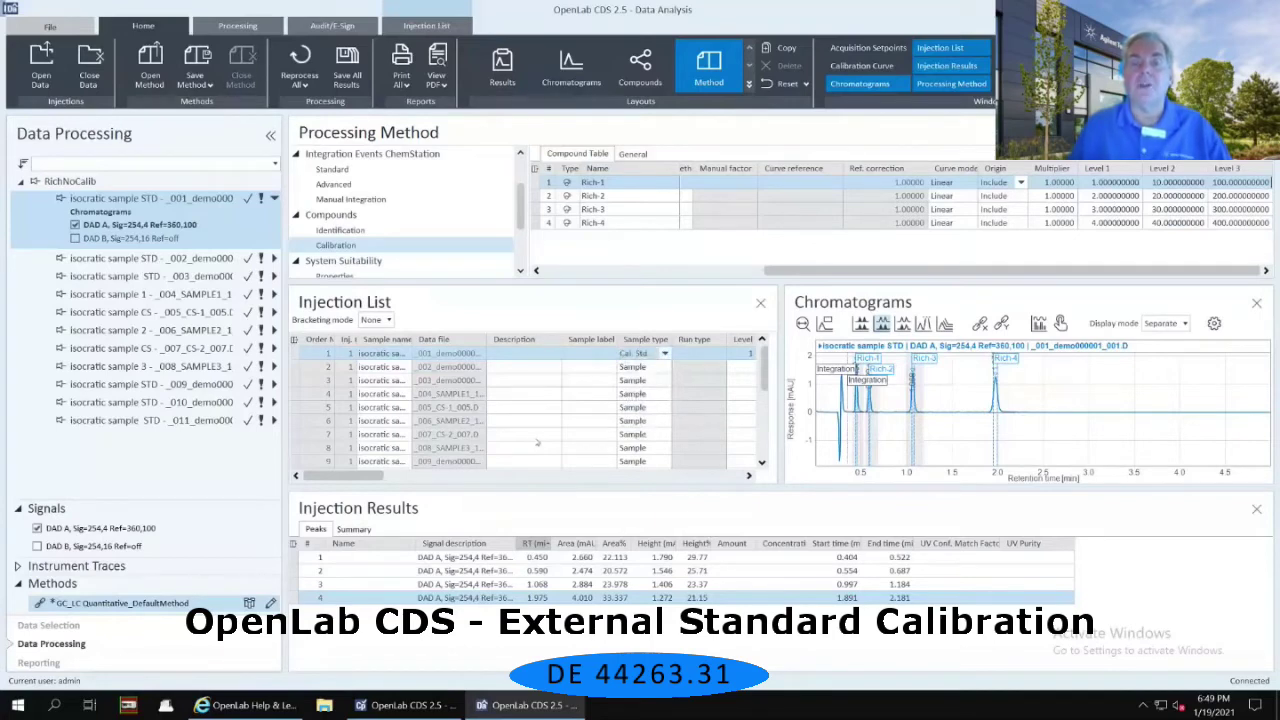
{"action": "left_click", "coordinate": [665, 367]}
{"action": "left_click", "coordinate": [644, 400]}
{"action": "left_click", "coordinate": [645, 381]}
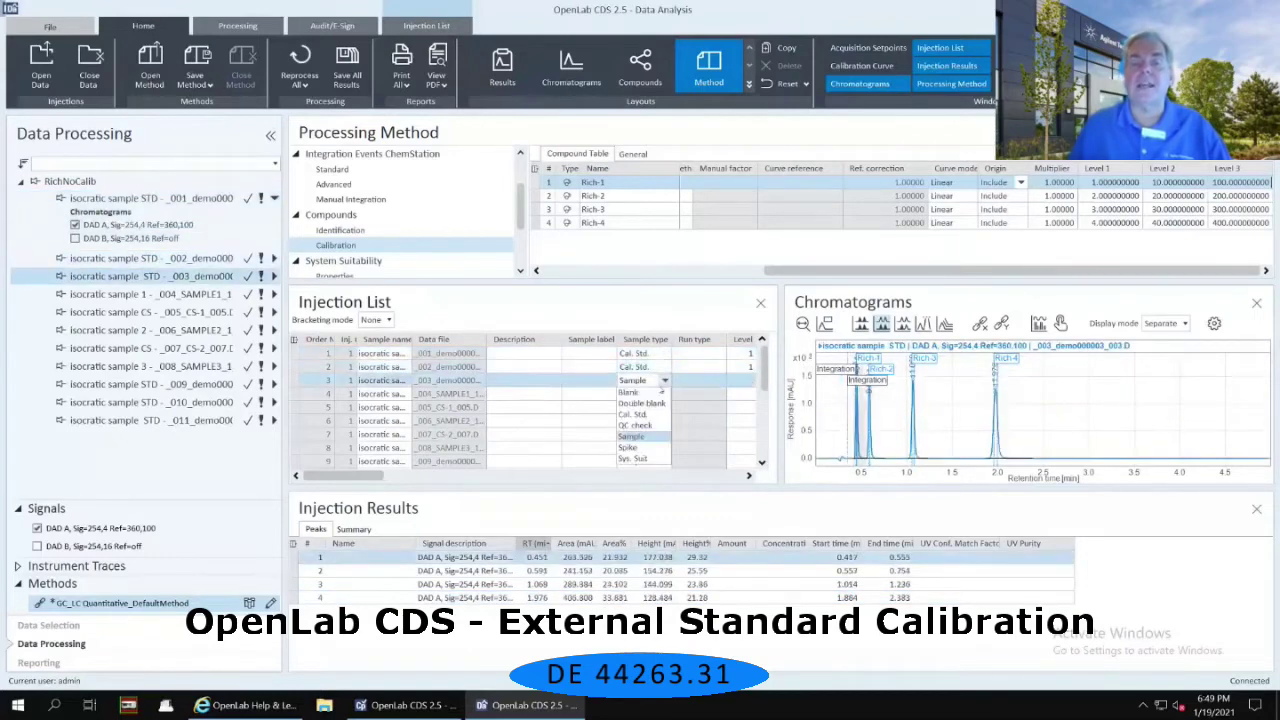
{"action": "left_click", "coordinate": [646, 416]}
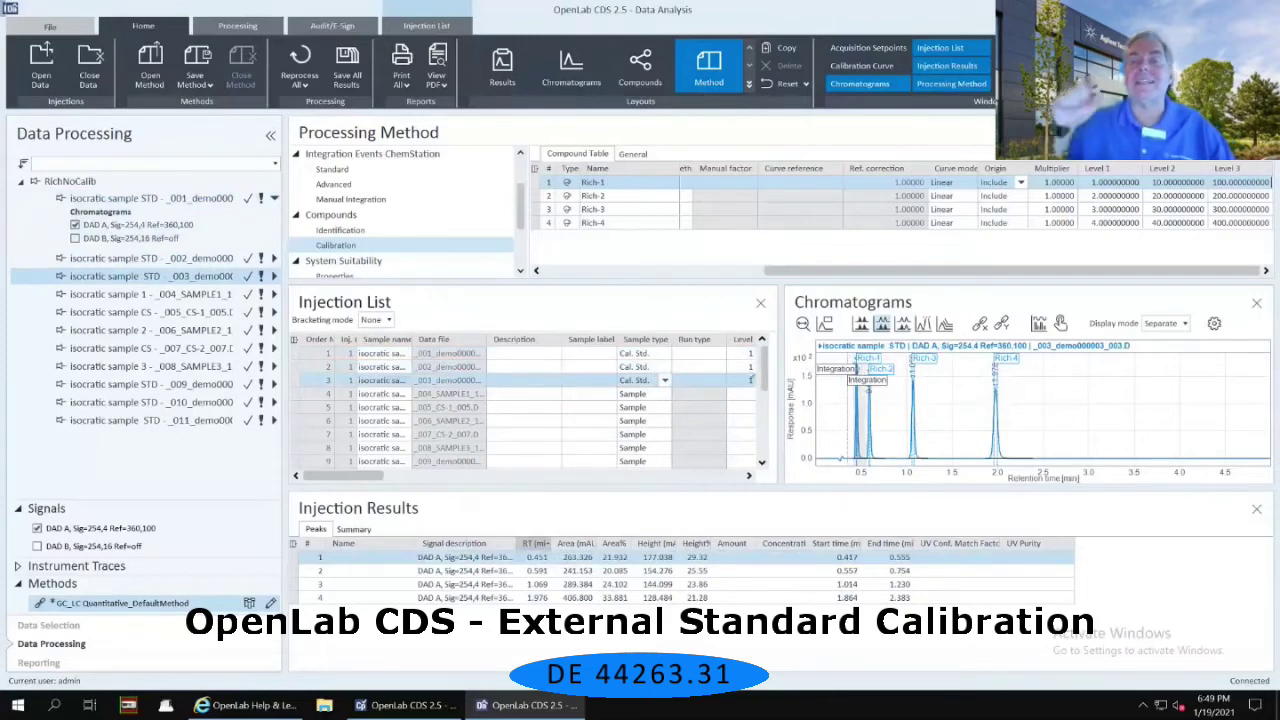
Give injection _002 calibration level 2 and injection _003 level 3
{"action": "key", "text": "Up"}
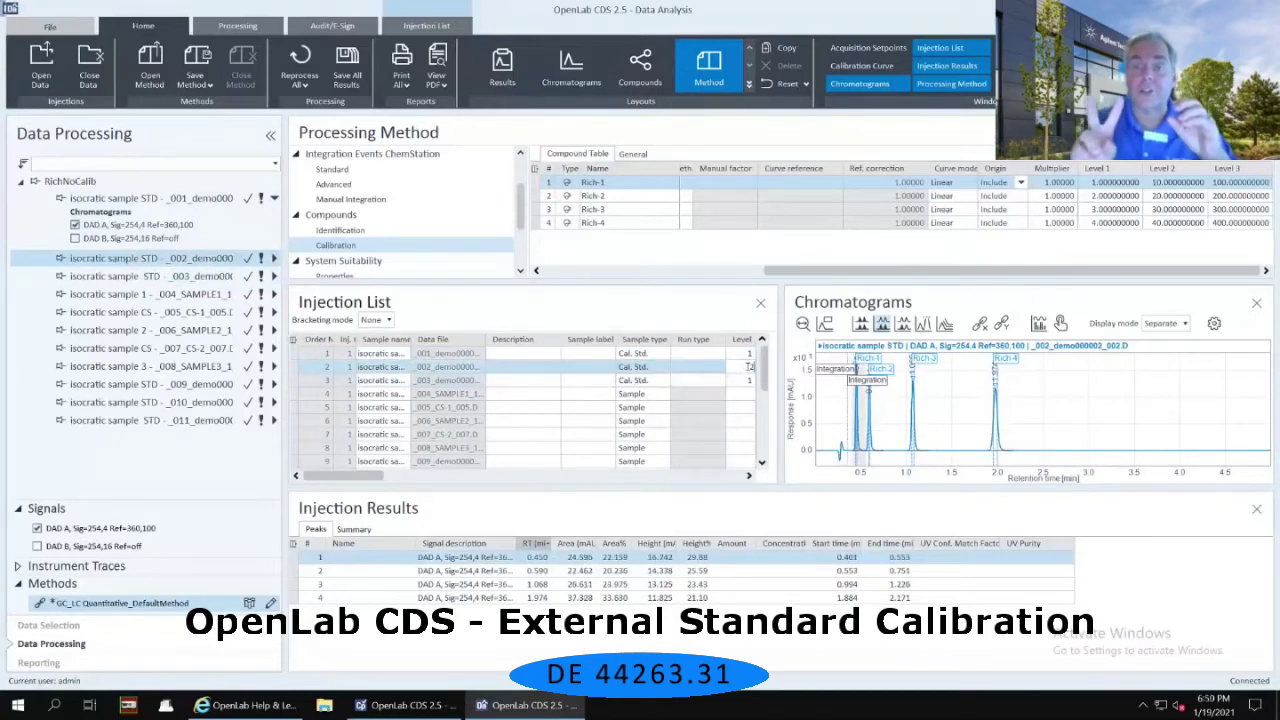
{"action": "type", "text": "2"}
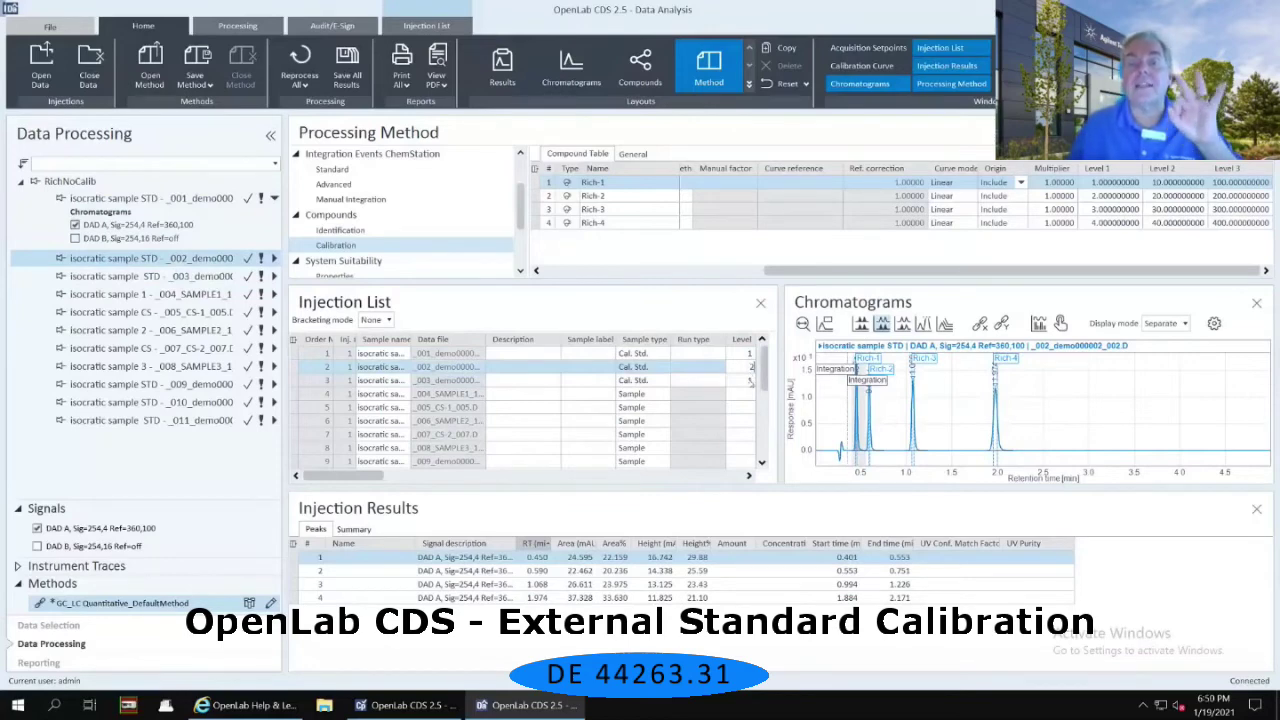
{"action": "left_click", "coordinate": [751, 381]}
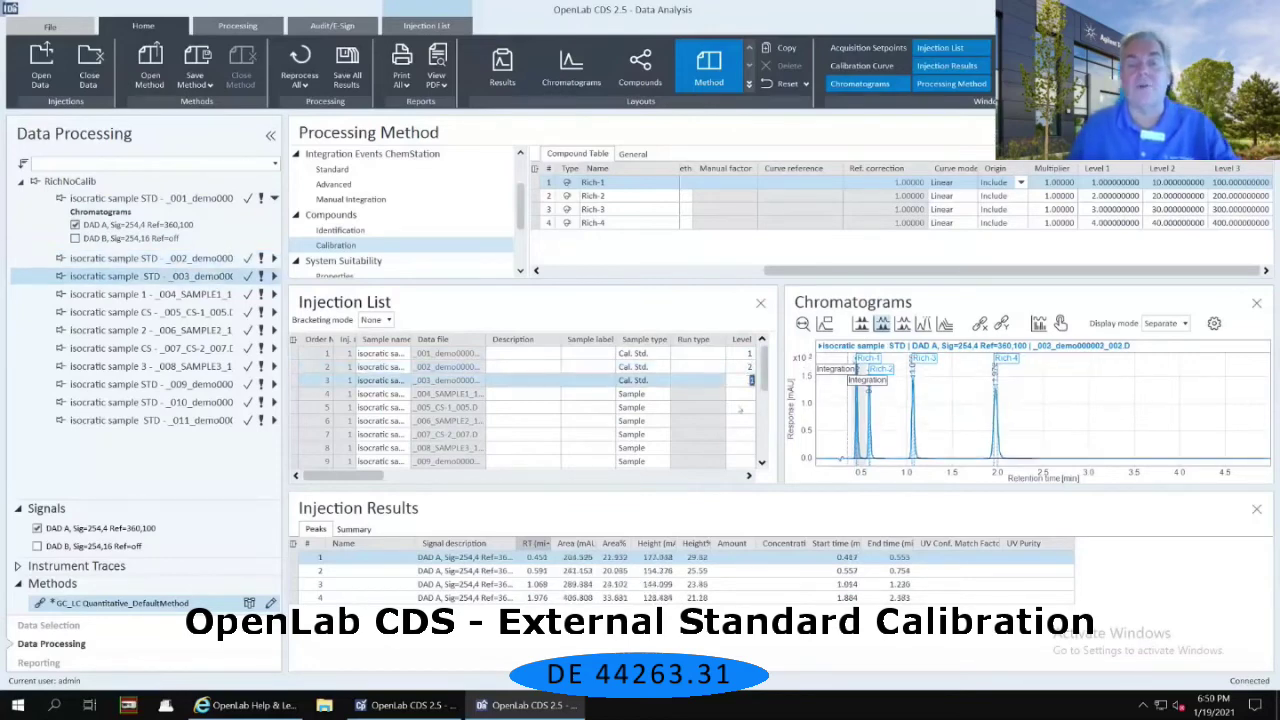
{"action": "type", "text": "3"}
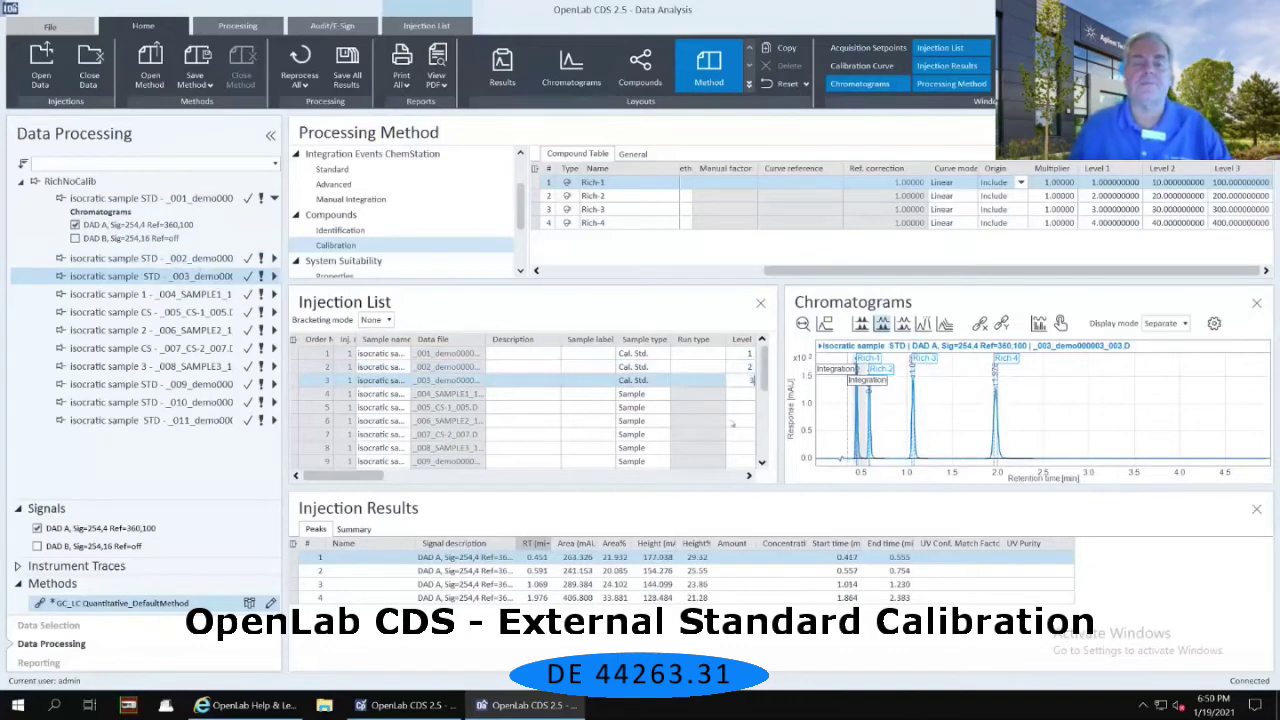
{"action": "left_click", "coordinate": [749, 476]}
{"action": "left_click", "coordinate": [749, 476]}
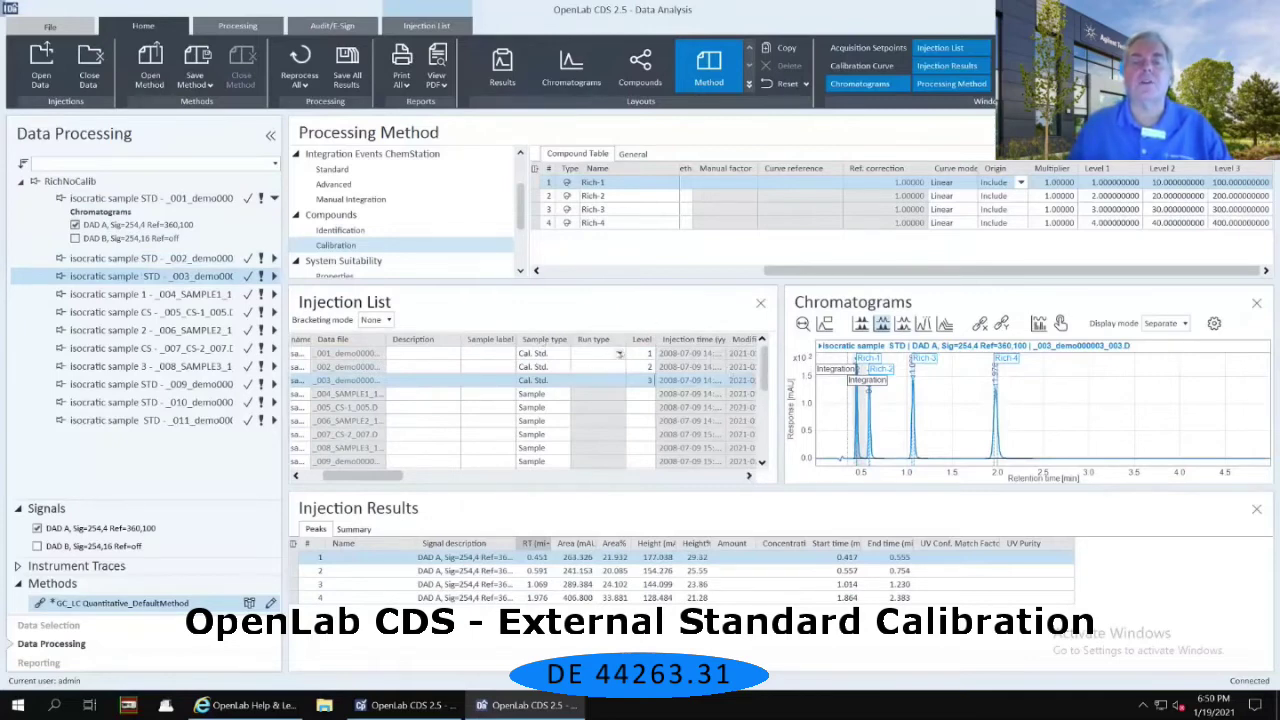
Set the first injection's run type to Clear all calibration
{"action": "left_click", "coordinate": [619, 354]}
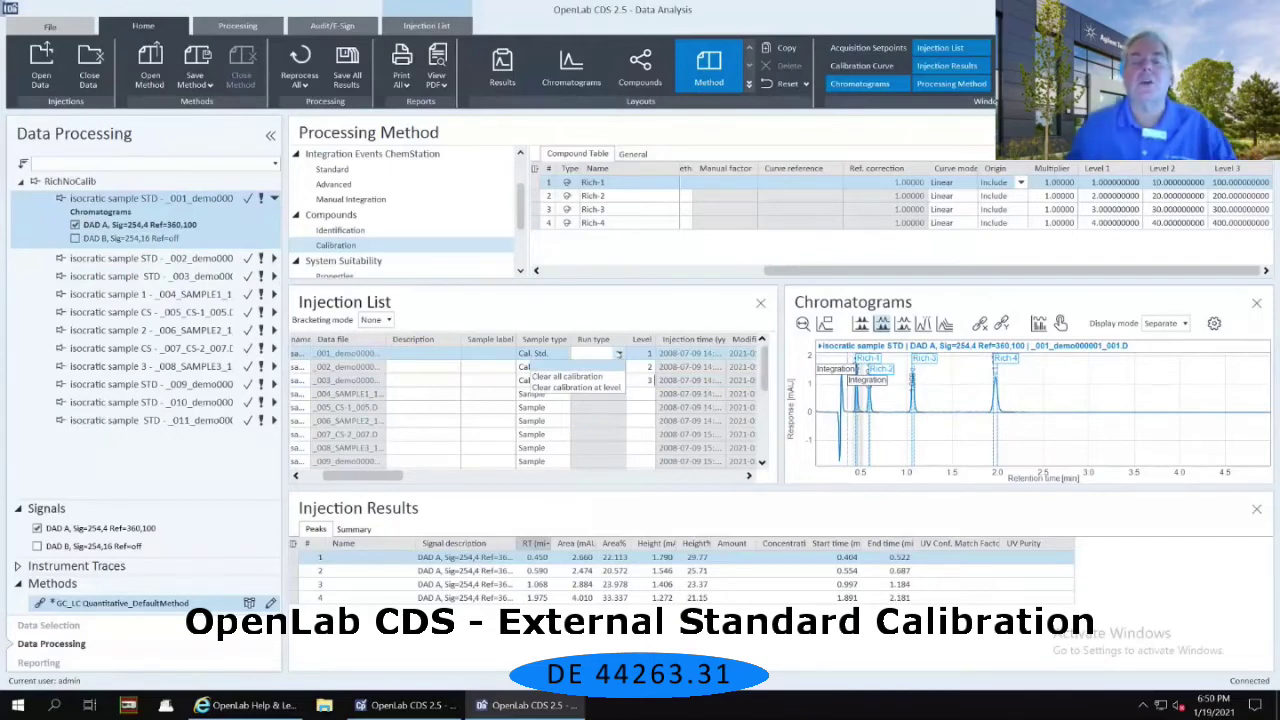
{"action": "left_click", "coordinate": [567, 376]}
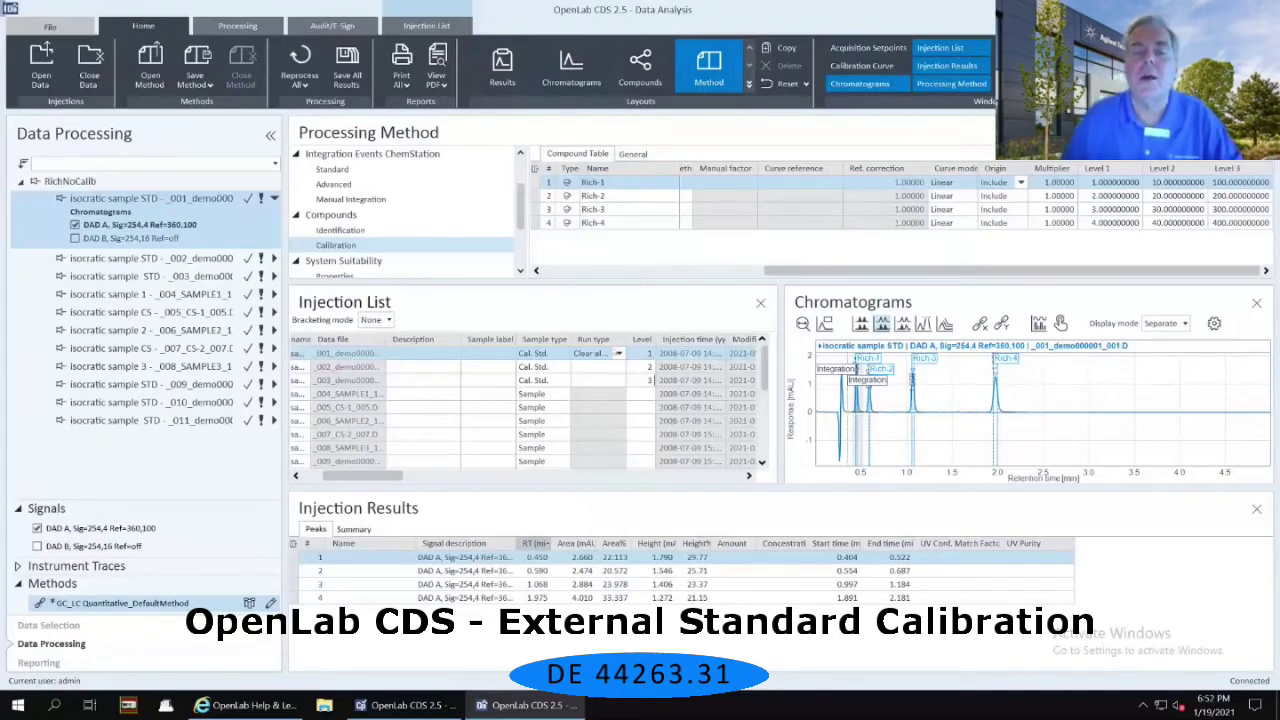
{"action": "left_click", "coordinate": [618, 354]}
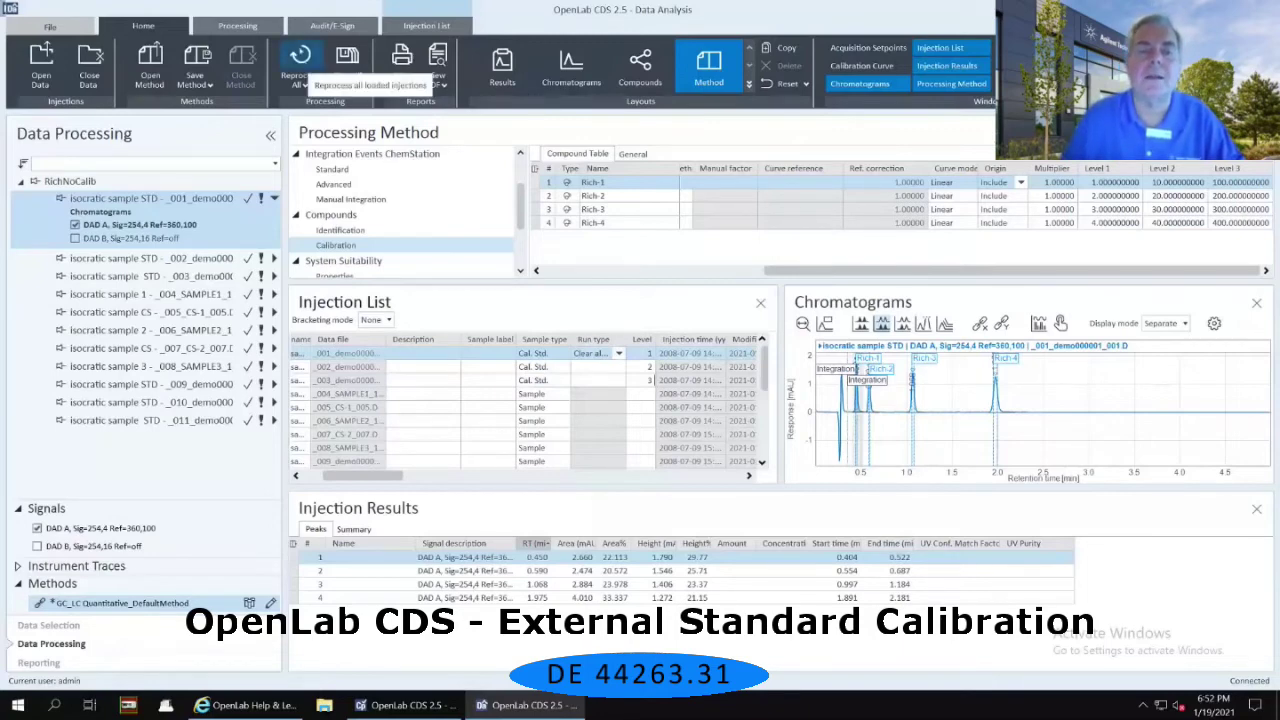
Reprocess all injections, review each sample through isocratic sample 3, and show Rich-1's calibration curve
{"action": "left_click", "coordinate": [300, 58]}
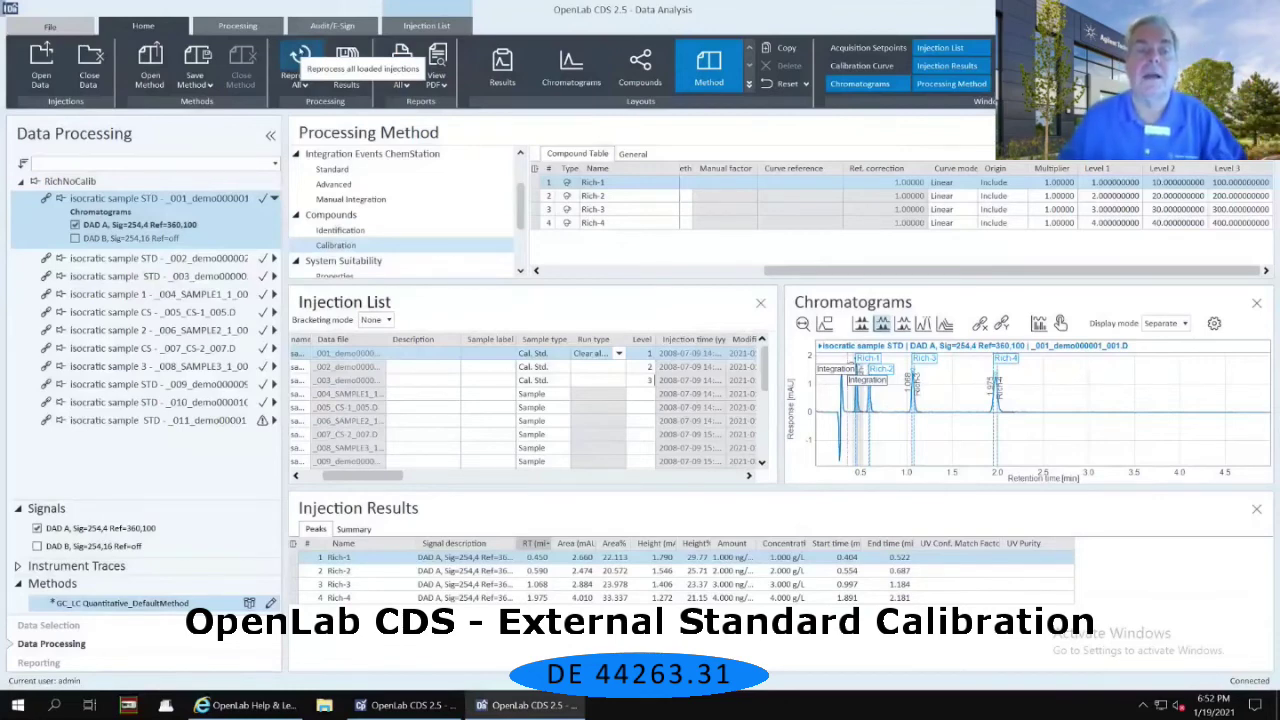
{"action": "left_click", "coordinate": [104, 260]}
{"action": "left_click", "coordinate": [112, 280]}
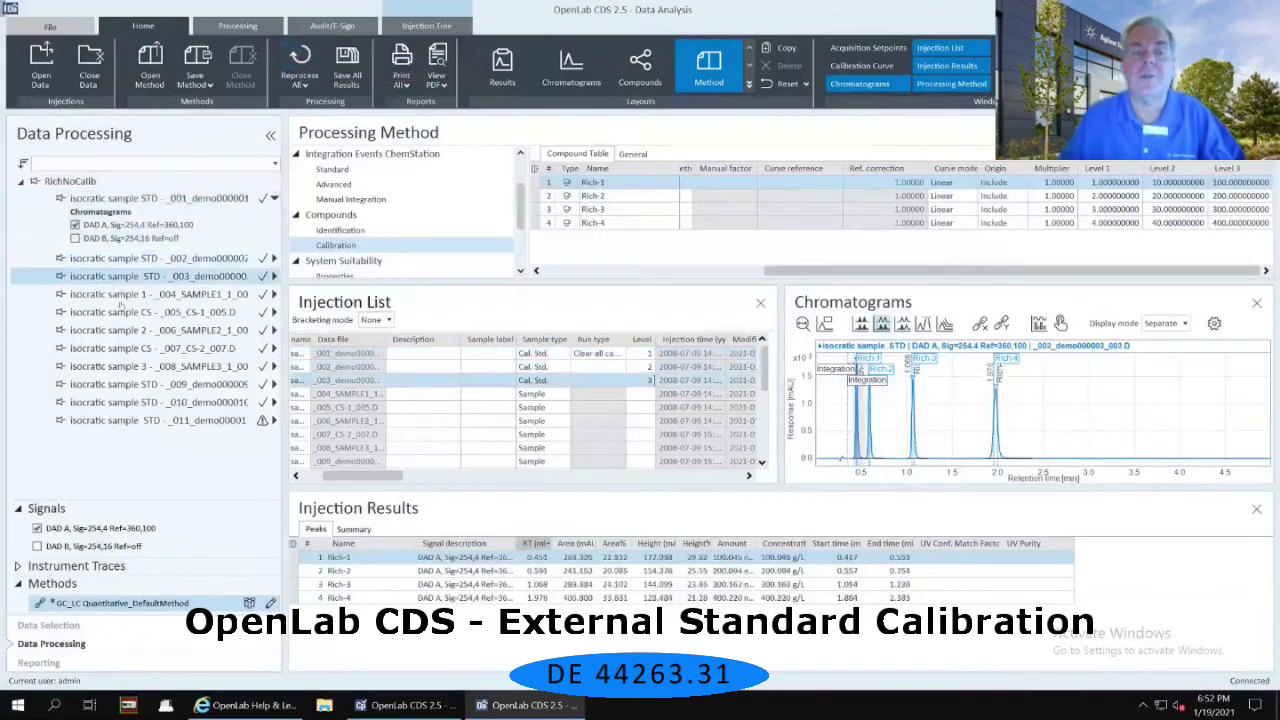
{"action": "left_click", "coordinate": [118, 294]}
{"action": "left_click", "coordinate": [120, 312]}
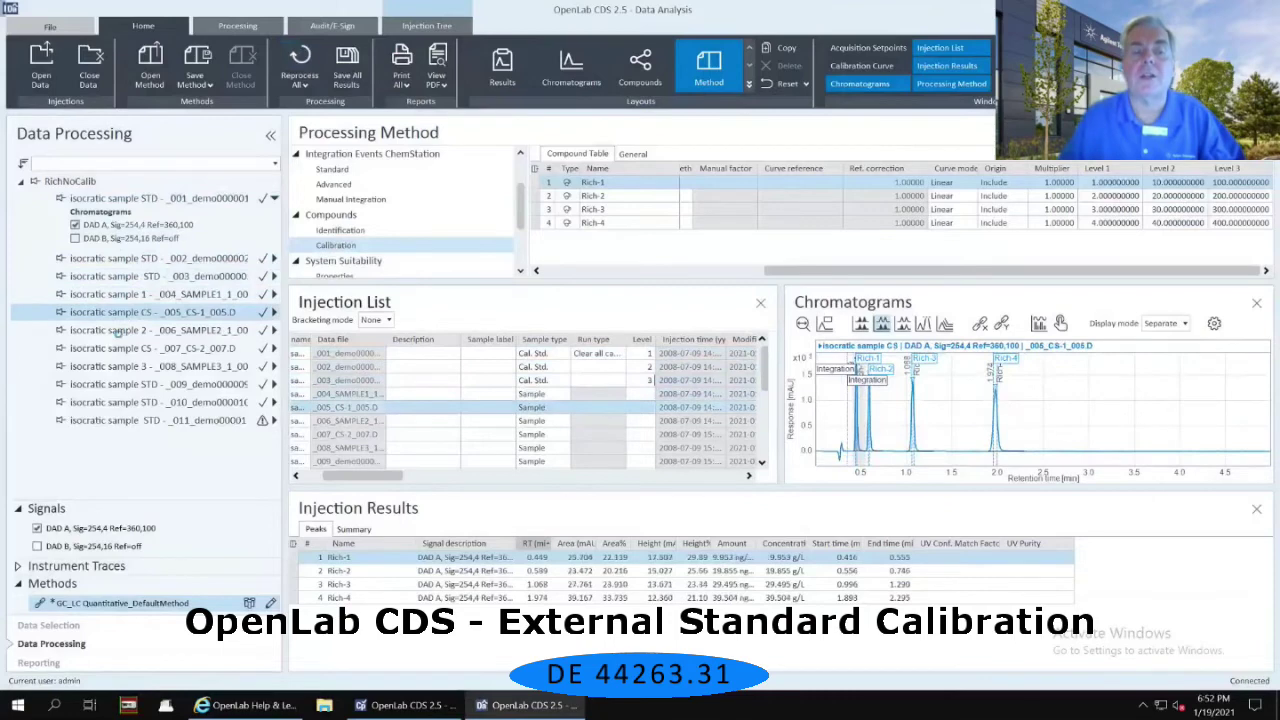
{"action": "left_click", "coordinate": [125, 348]}
{"action": "left_click", "coordinate": [120, 366]}
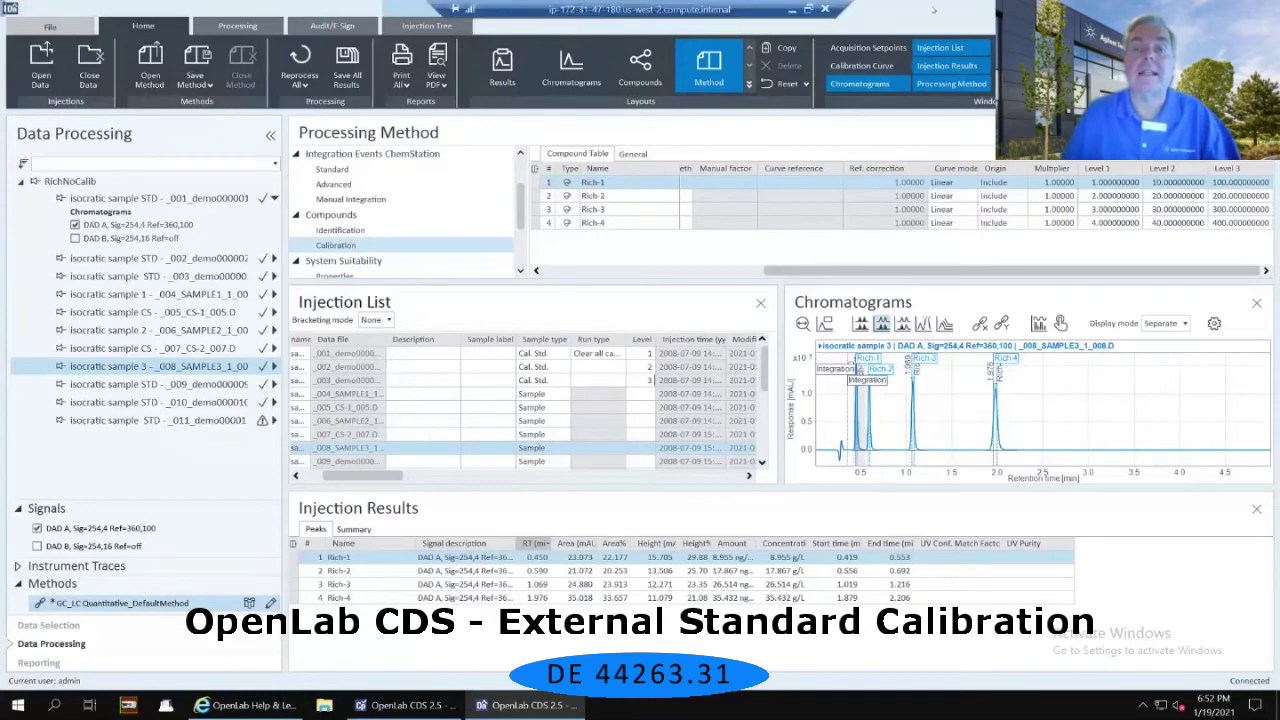
{"action": "left_click", "coordinate": [862, 66]}
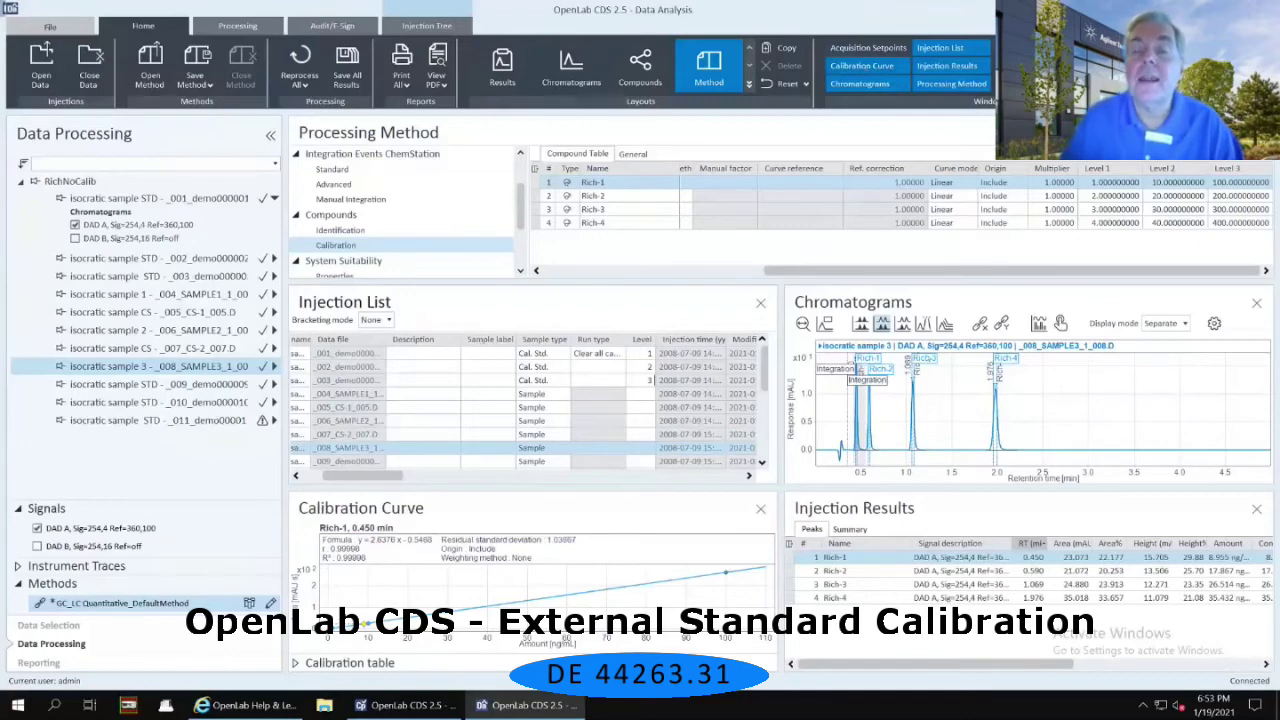
Show Rich-3's calibration curve and view STD injection _011's above-calibration-range results
{"action": "left_click", "coordinate": [889, 401]}
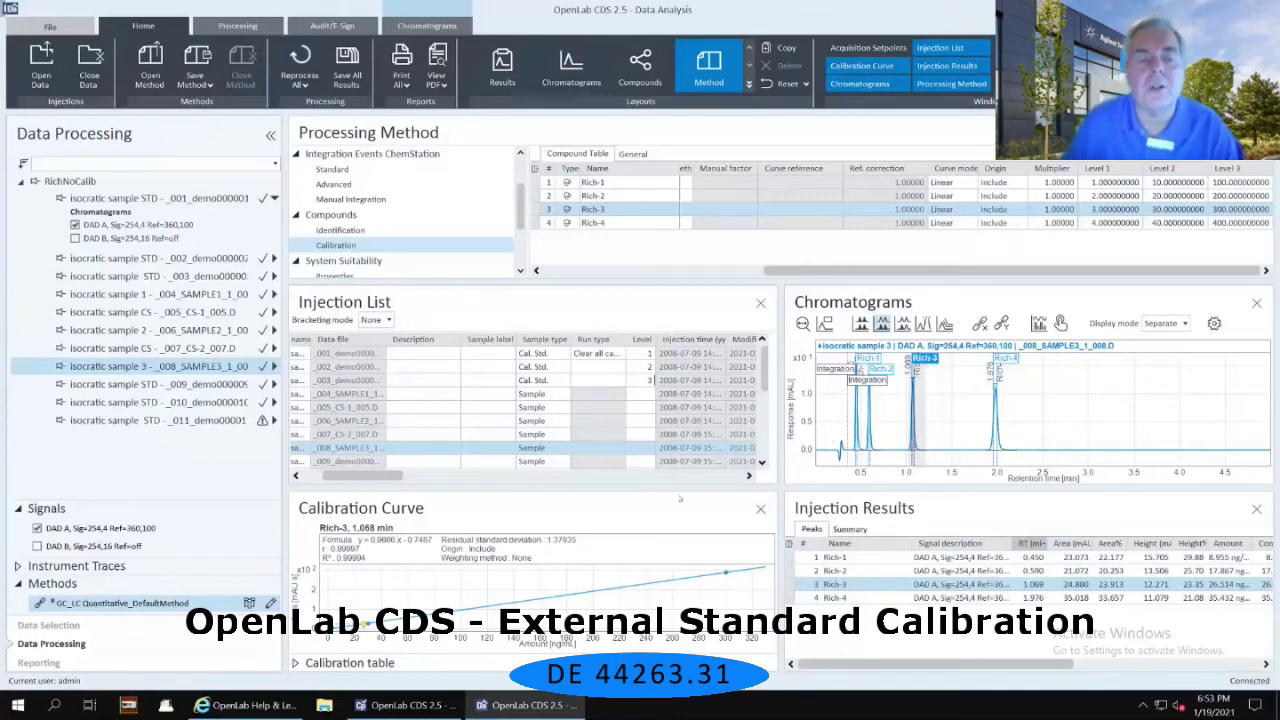
{"action": "left_click", "coordinate": [173, 328]}
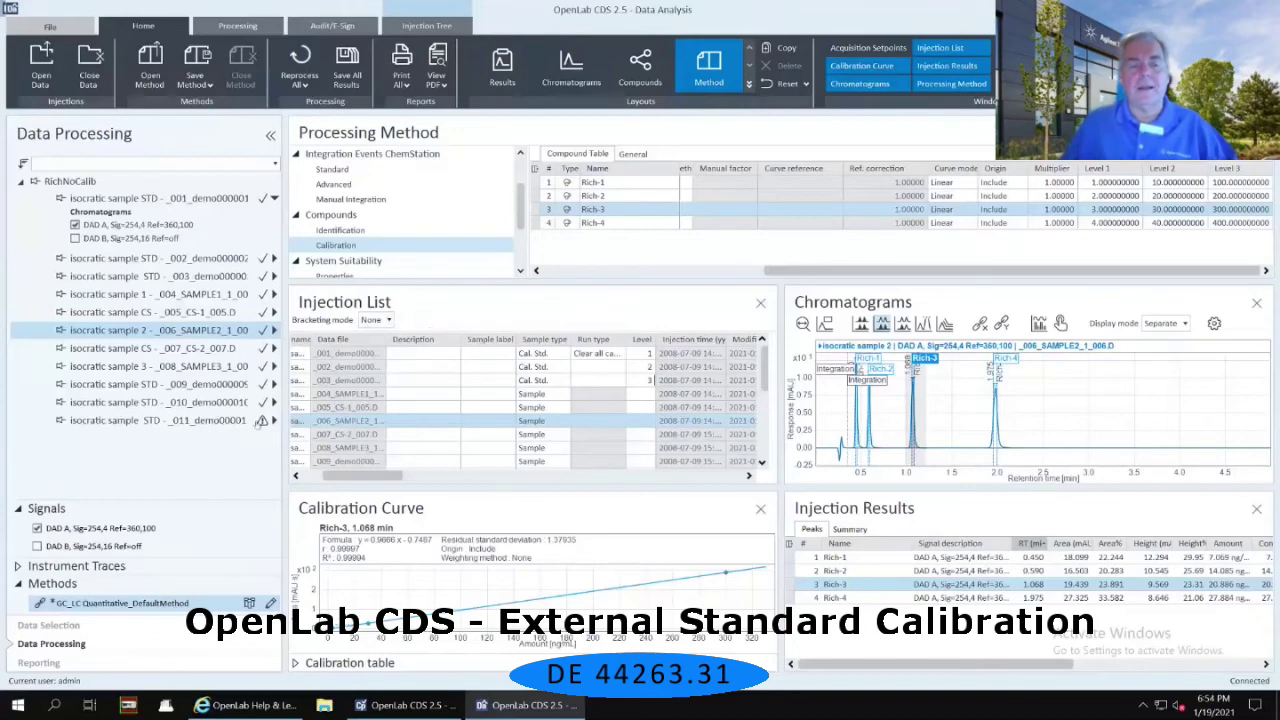
{"action": "mouse_move", "coordinate": [260, 420]}
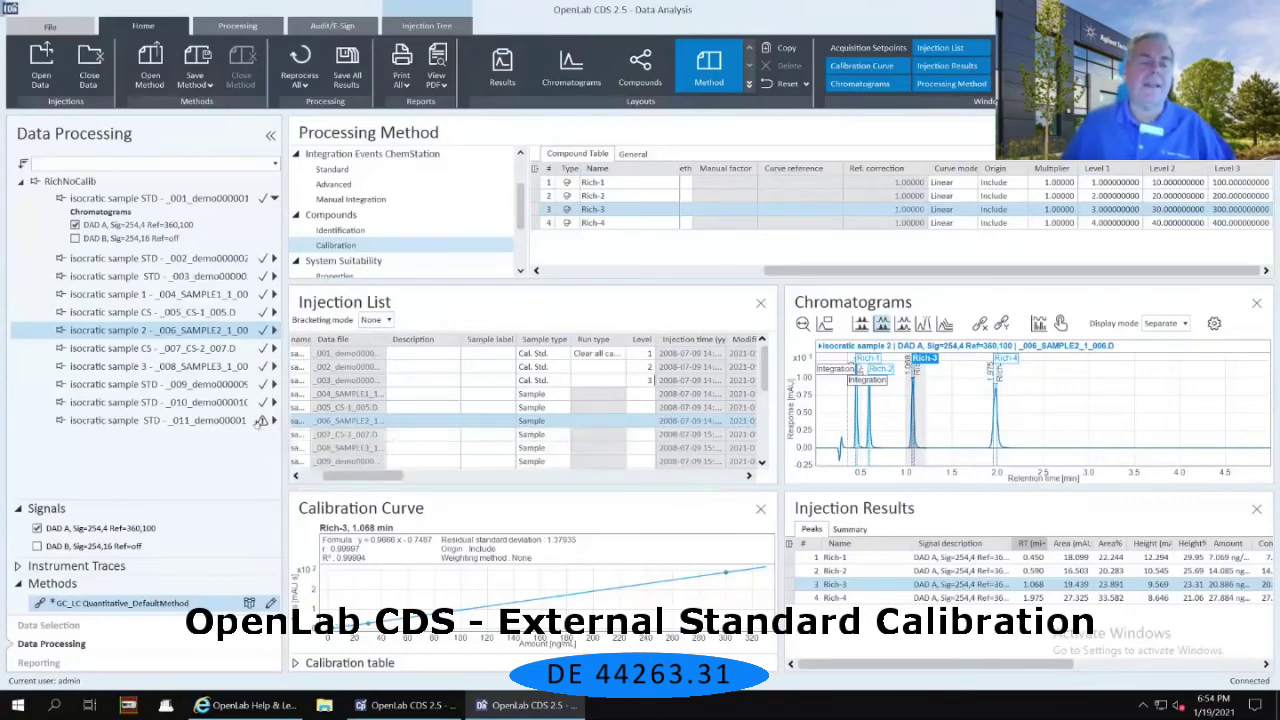
{"action": "left_click", "coordinate": [228, 424]}
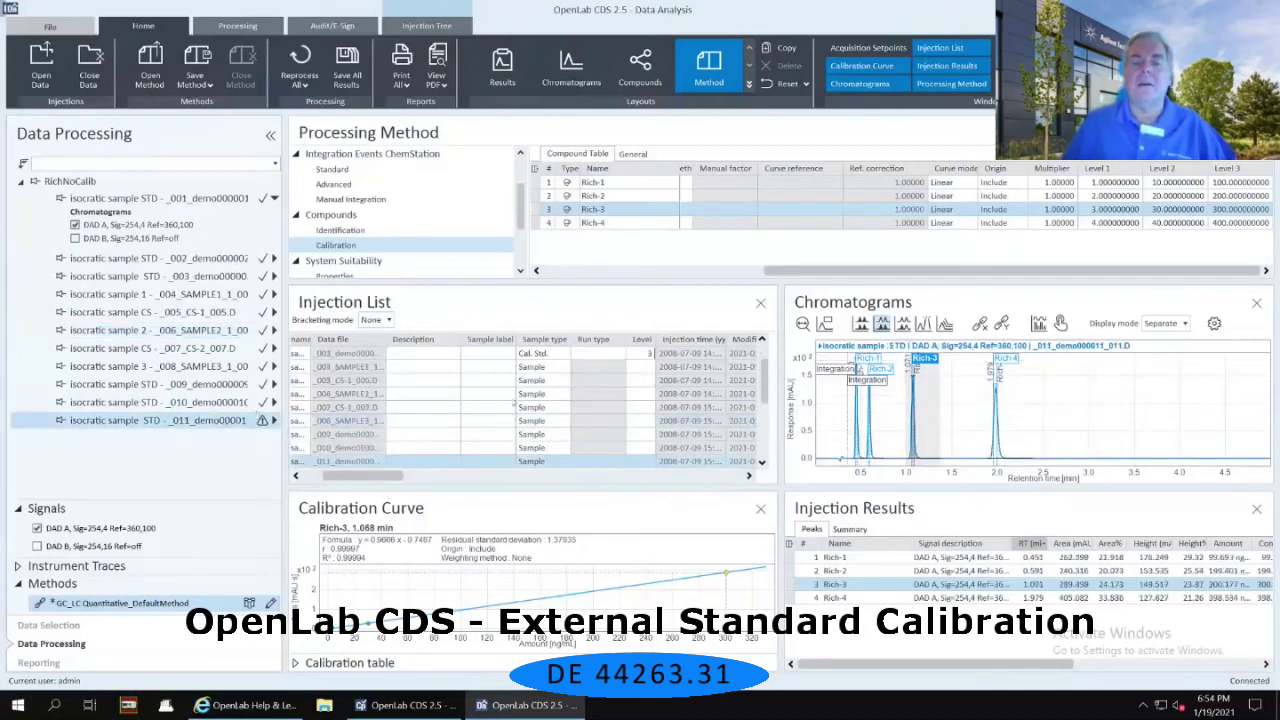
Switch between the Rich-4 and Rich-3 curves, then zoom Rich-4's curve around 400 ng/mL
{"action": "left_click", "coordinate": [1012, 360]}
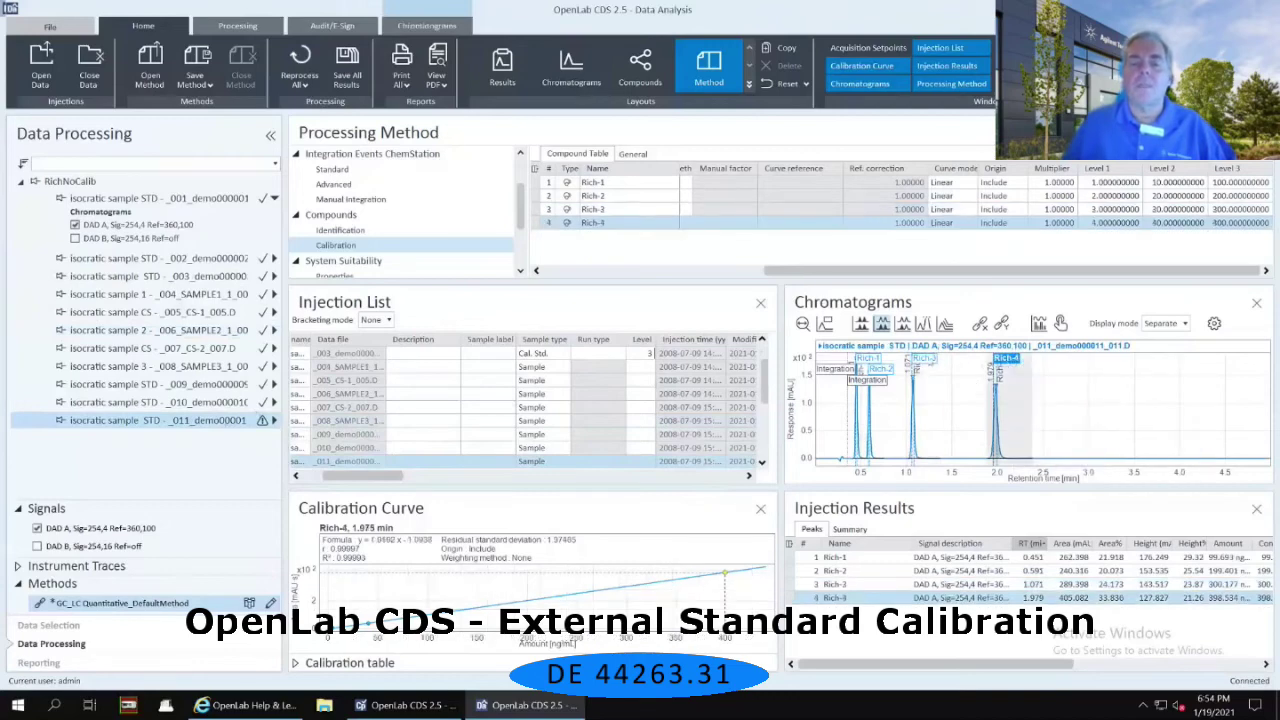
{"action": "left_click", "coordinate": [924, 358]}
{"action": "left_click", "coordinate": [1008, 361]}
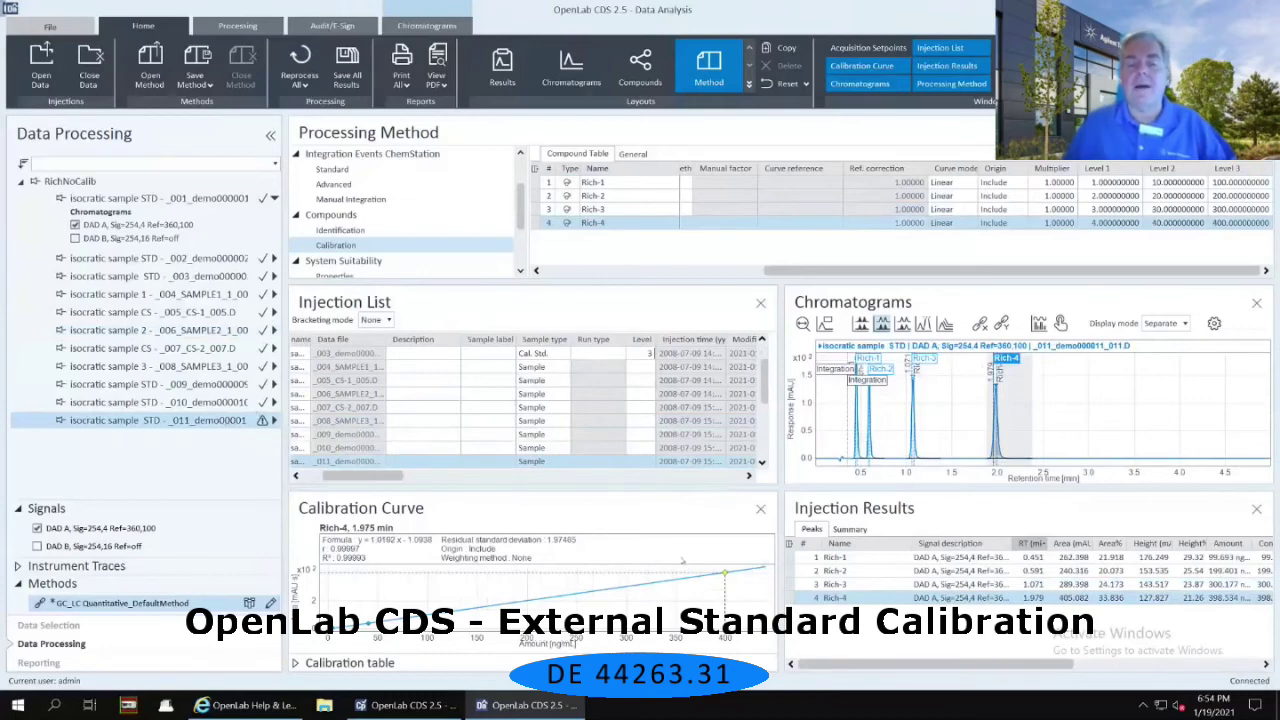
{"action": "left_click", "coordinate": [746, 594]}
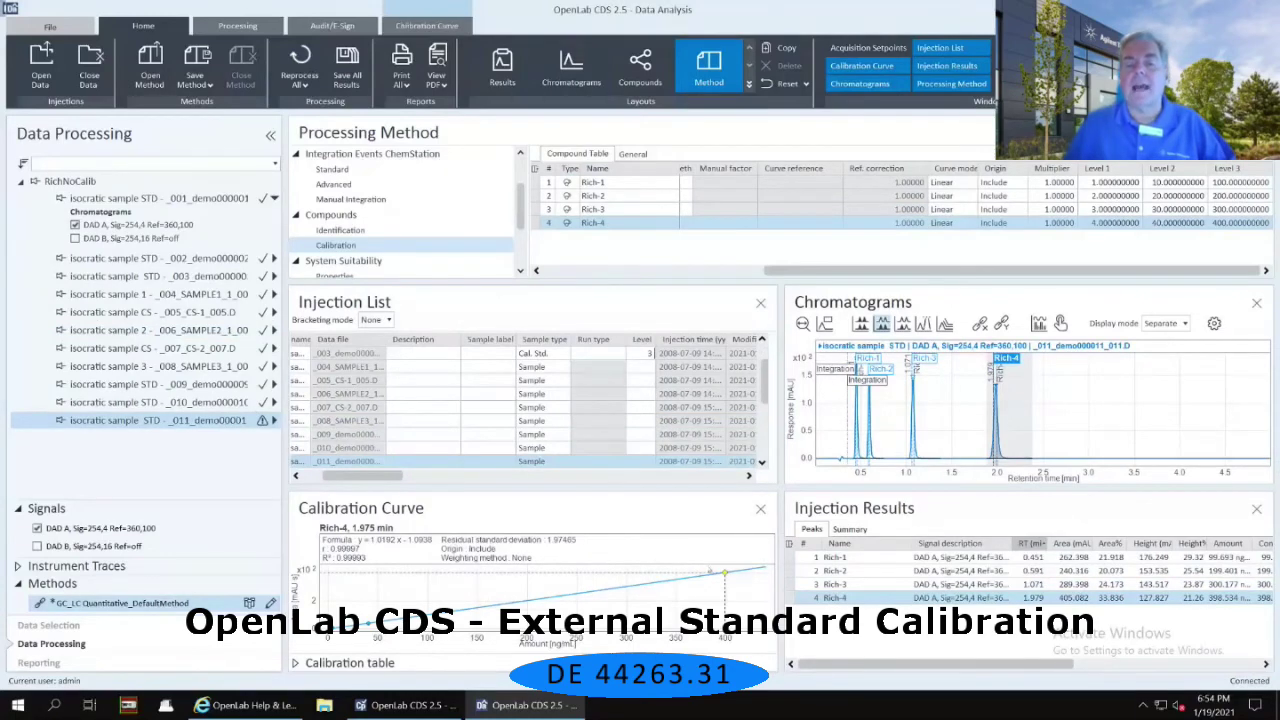
{"action": "left_click_drag", "start_coordinate": [712, 566], "coordinate": [743, 591]}
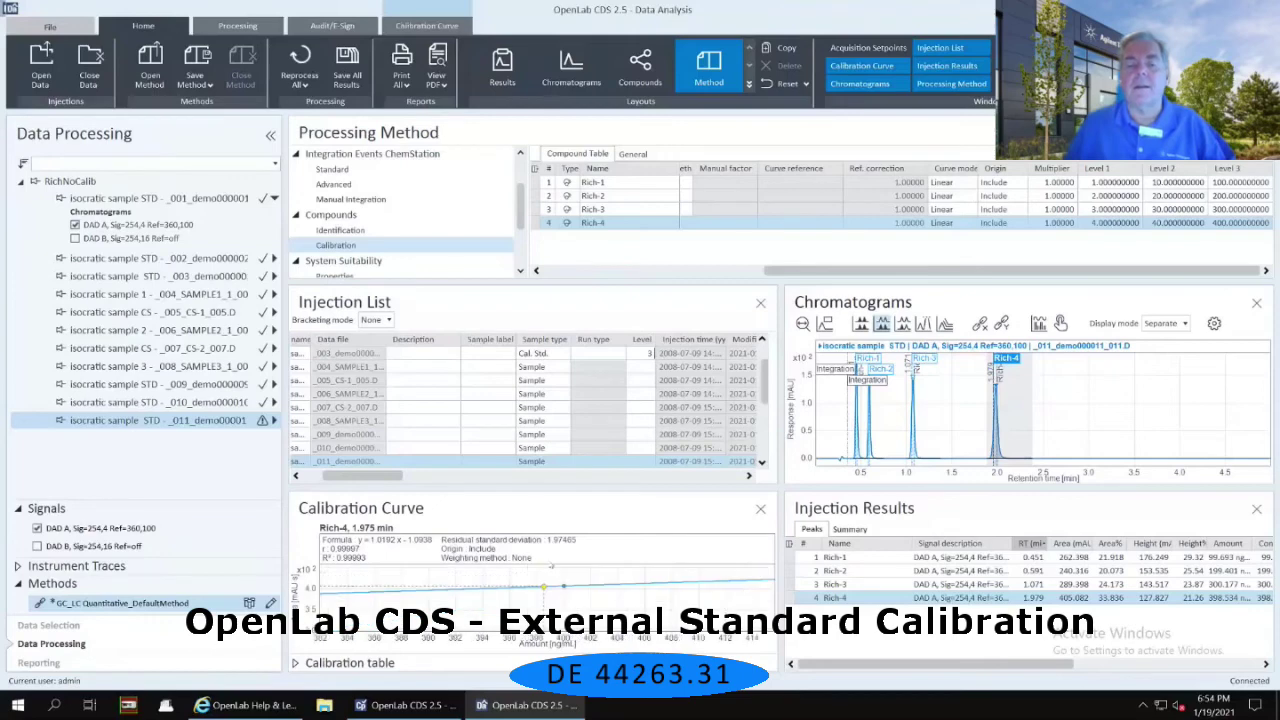
{"action": "left_click_drag", "start_coordinate": [598, 603], "coordinate": [518, 567]}
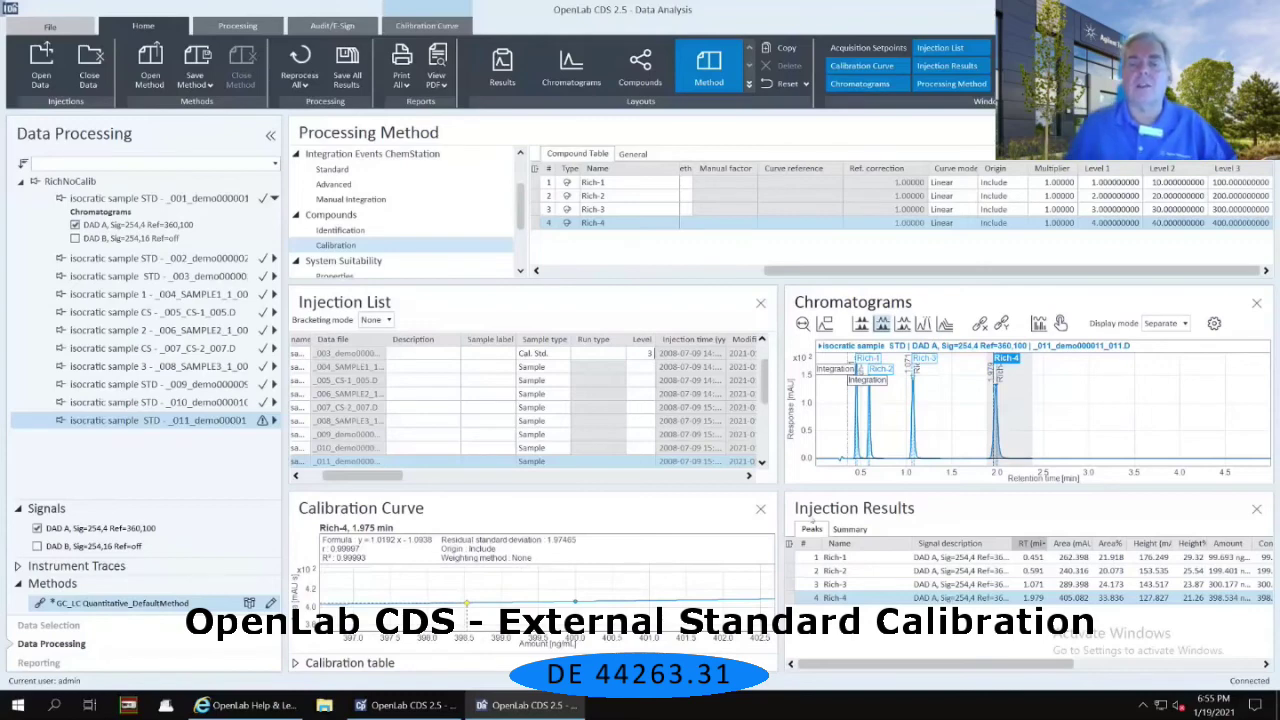
Switch to Rich-3's curve and magnify it closely around the 300 ng/mL point
{"action": "left_click", "coordinate": [840, 584]}
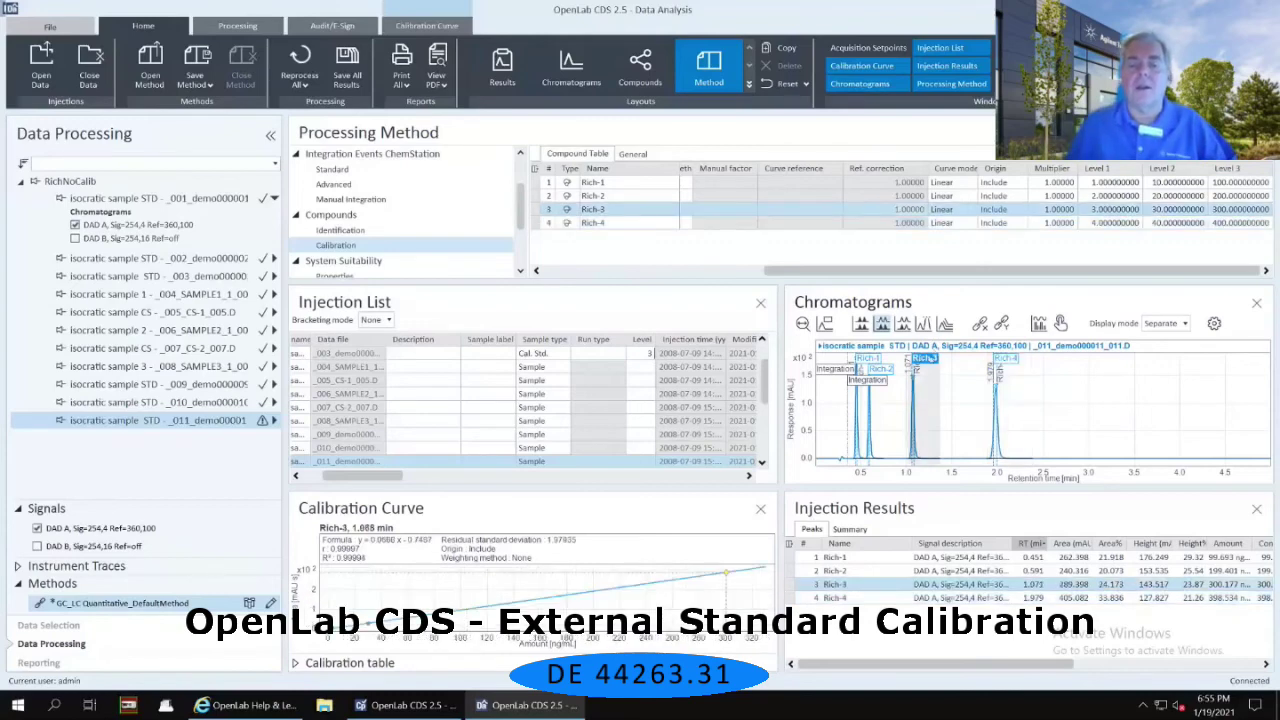
{"action": "left_click_drag", "start_coordinate": [713, 565], "coordinate": [744, 591]}
{"action": "left_click_drag", "start_coordinate": [478, 600], "coordinate": [530, 578]}
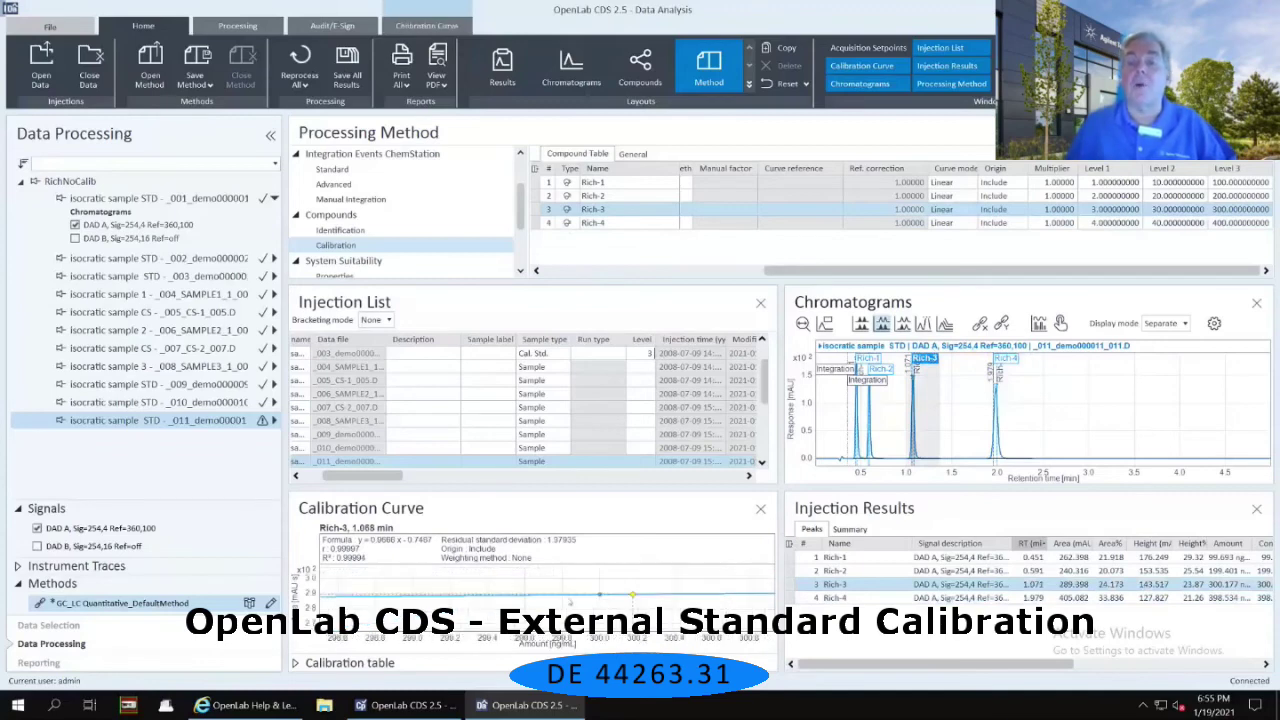